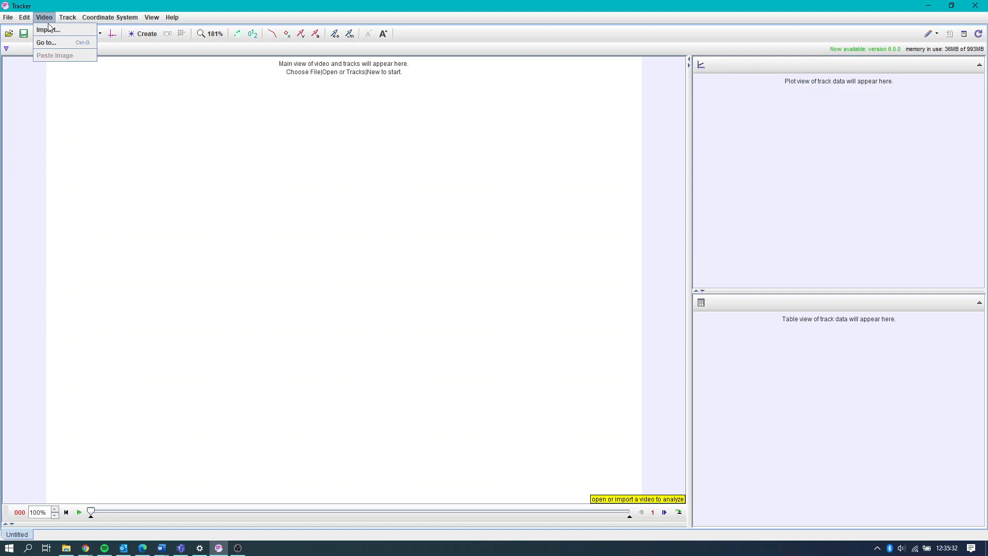
# - Import the video BallTossOut.mov and dismiss the frame duration warning
pyautogui.click(49, 28)
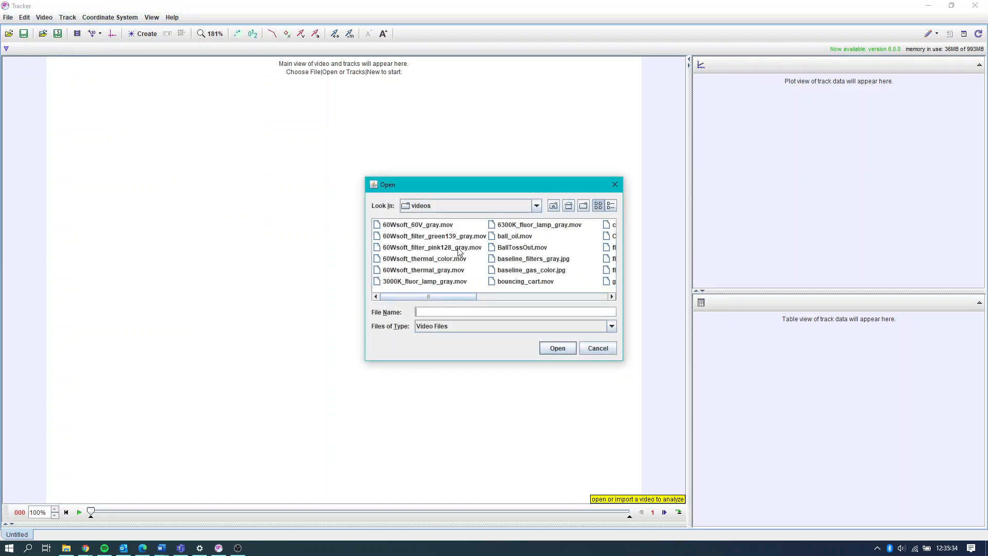
pyautogui.moveTo(462, 294); pyautogui.dragTo(488, 298)
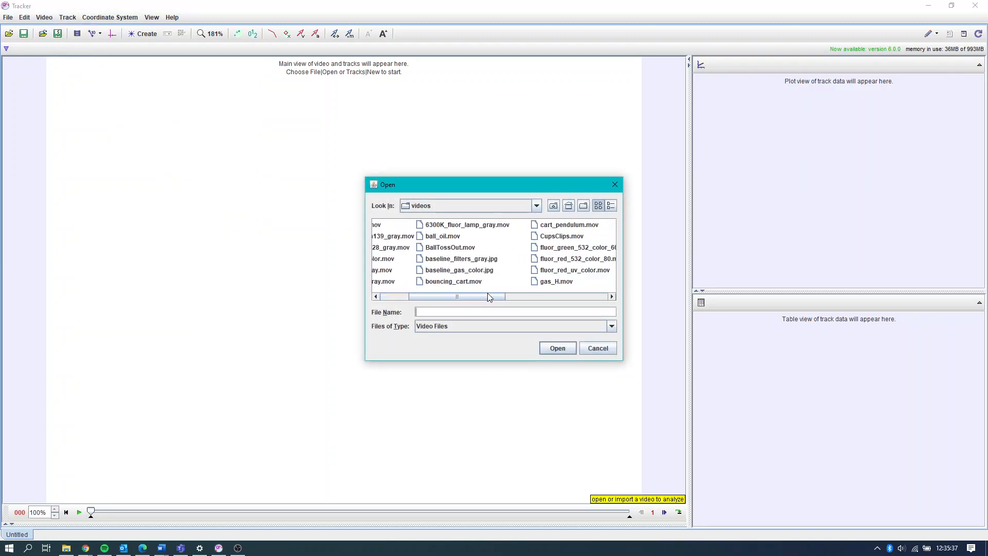
pyautogui.click(466, 249)
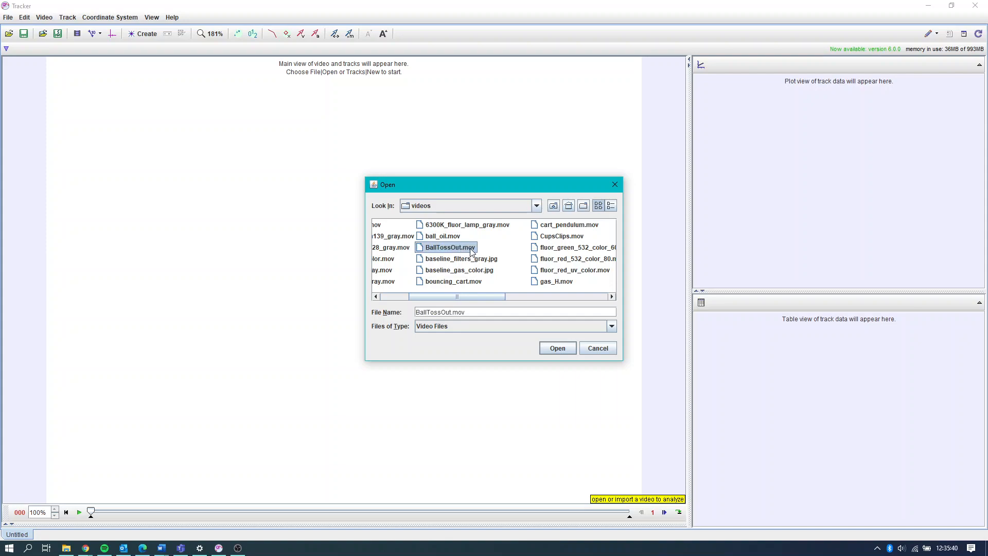
pyautogui.click(558, 348)
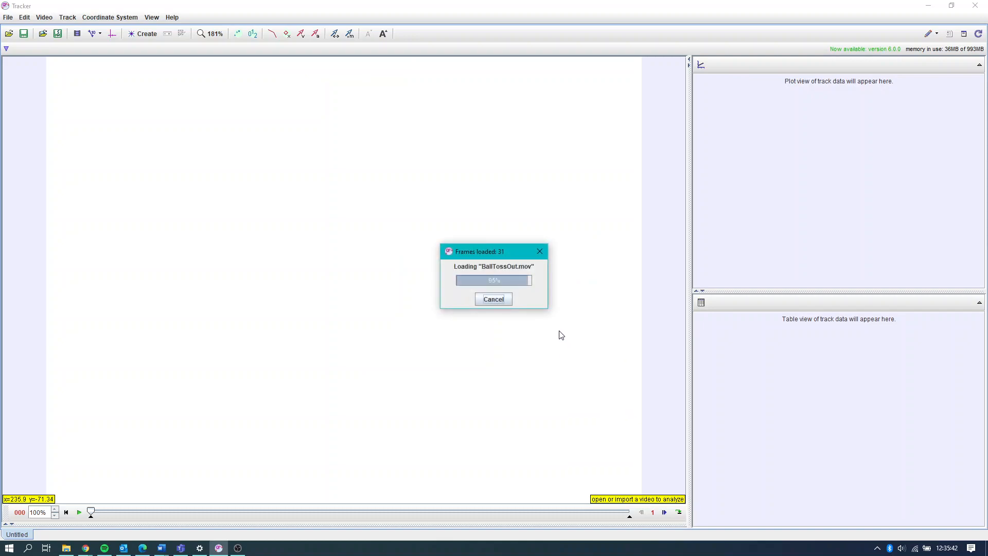
pyautogui.click(532, 315)
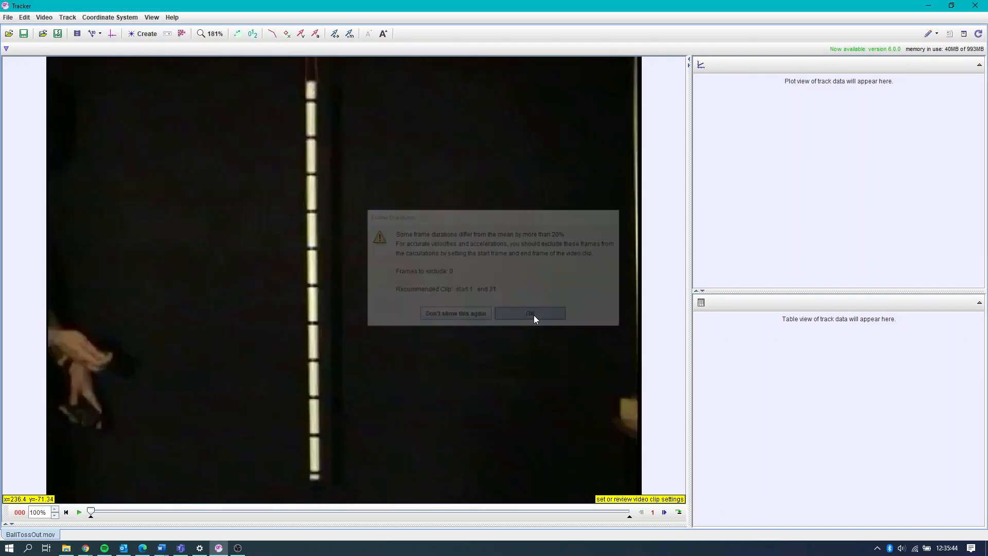
# - Play the imported video through once and review its clip settings for frames and frame times
pyautogui.click(78, 512)
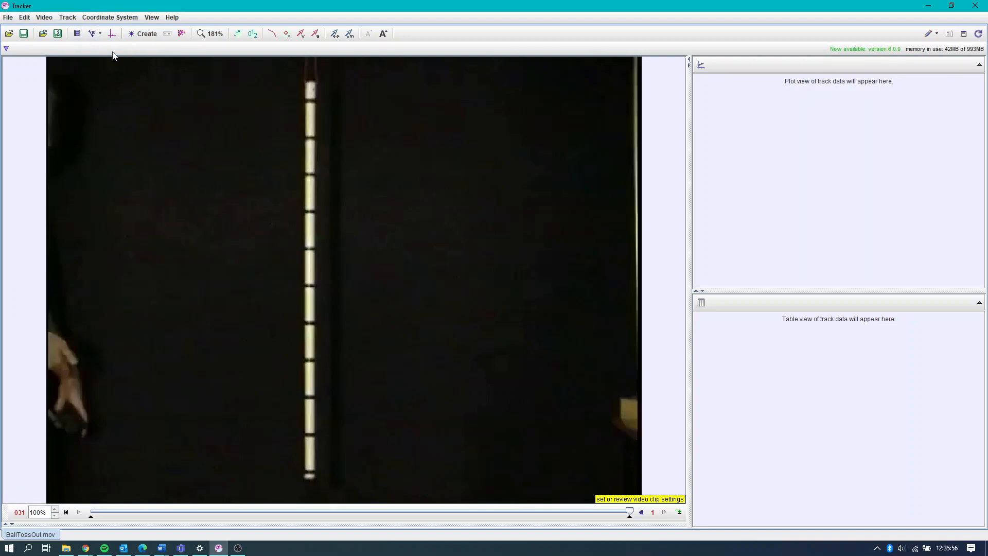
pyautogui.click(78, 34)
pyautogui.moveTo(335, 217); pyautogui.dragTo(240, 112)
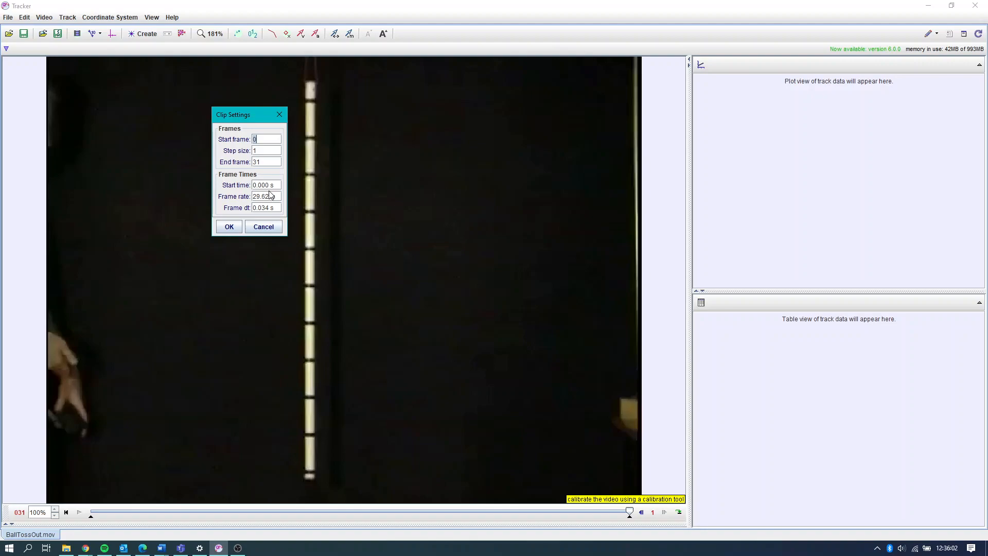
pyautogui.click(229, 227)
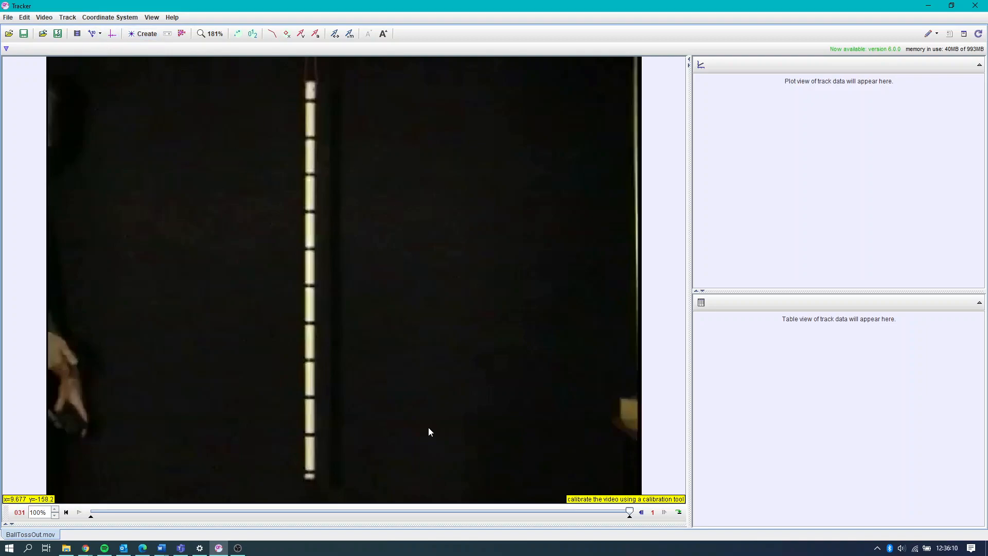
# - Add a calibration stick along the striped measuring rod, from its uppermost black band to its lowest one
pyautogui.click(94, 34)
pyautogui.moveTo(95, 48)
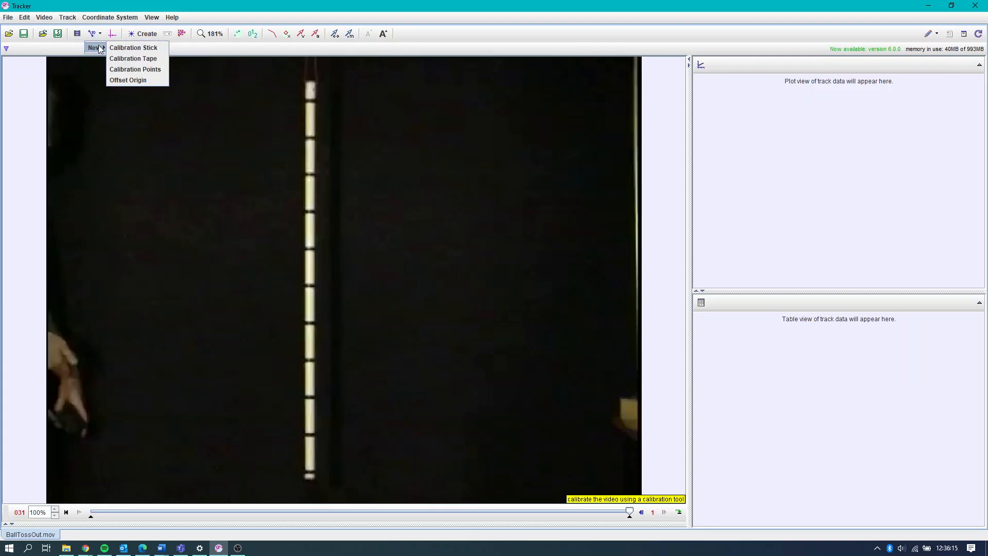
pyautogui.click(144, 48)
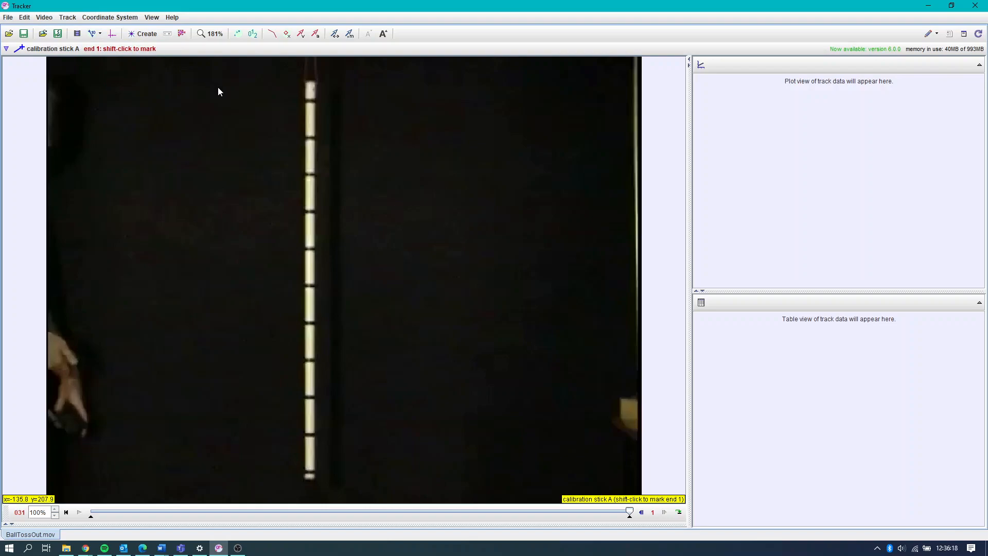
pyautogui.keyDown('shift'); pyautogui.click(309, 101); pyautogui.keyUp('shift')
pyautogui.keyDown('shift'); pyautogui.click(309, 471); pyautogui.keyUp('shift')
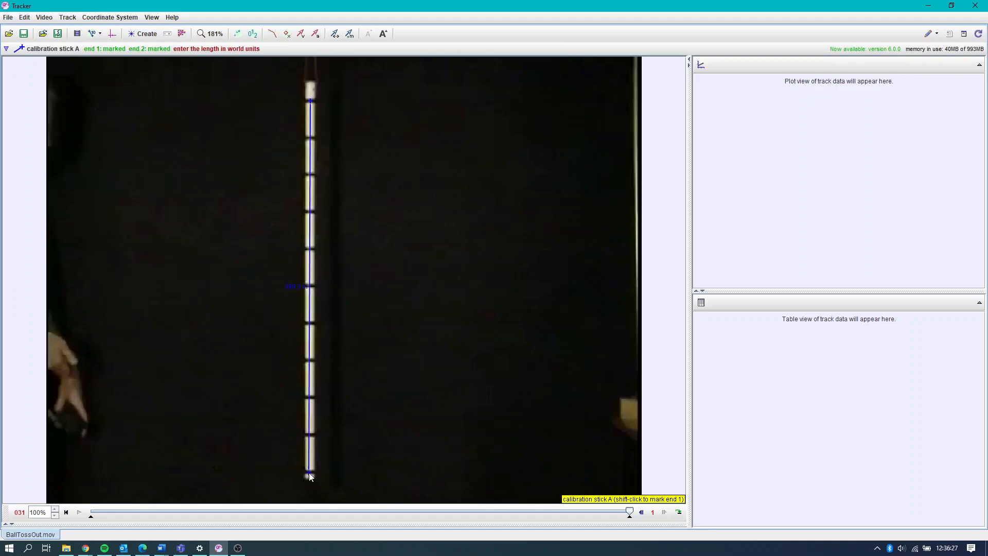
# - Set the calibration stick's length to 1 m and hide the stick
pyautogui.click(300, 287)
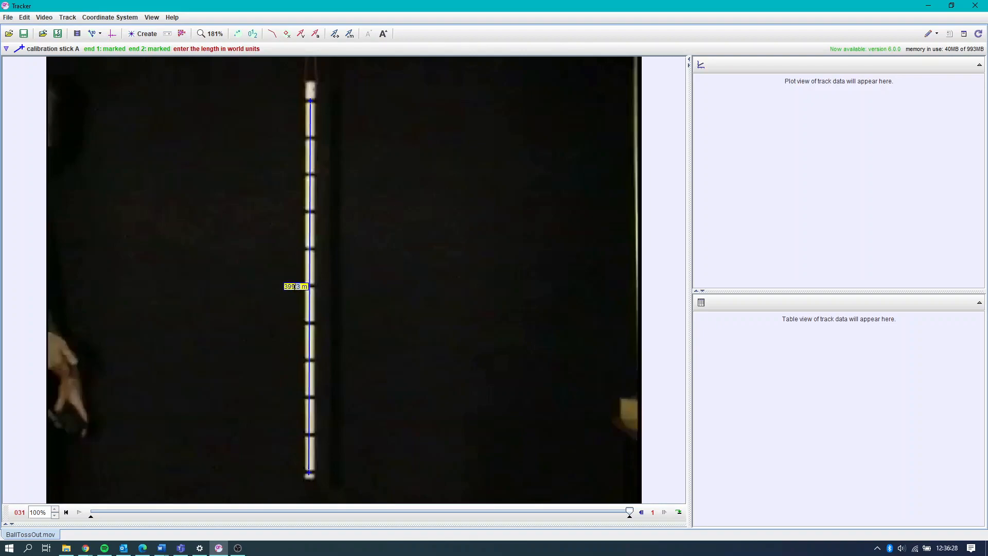
pyautogui.click(283, 292)
pyautogui.click(296, 289)
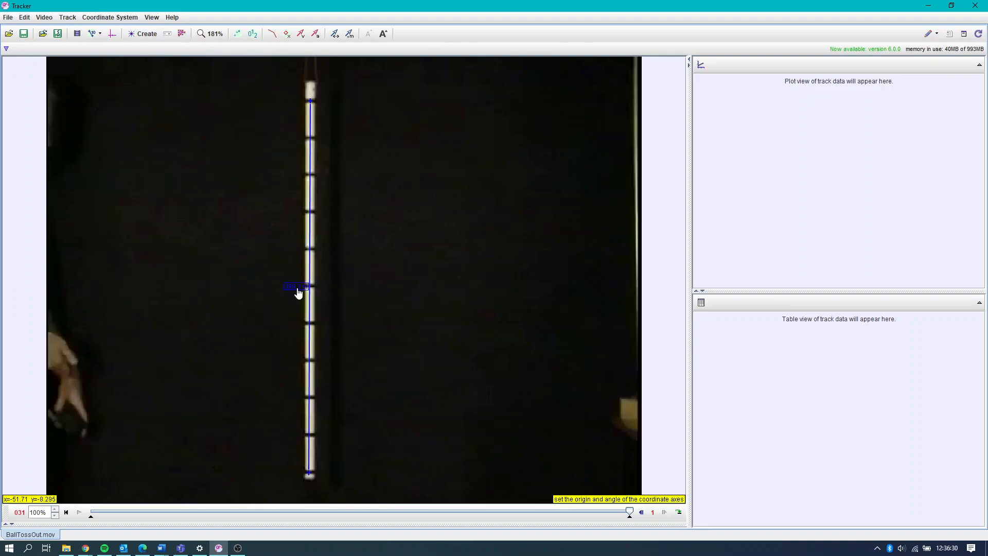
pyautogui.write('1m')
pyautogui.press('Return')
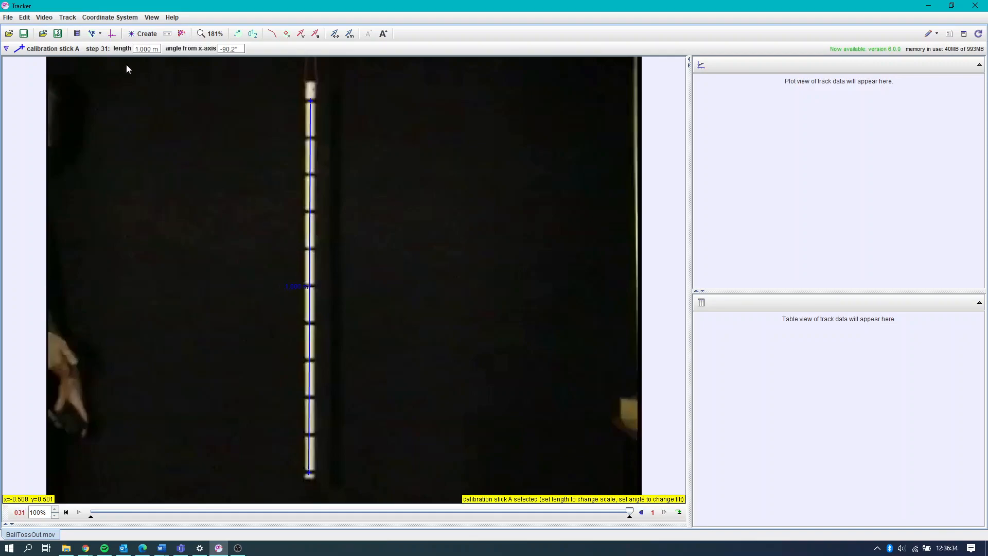
pyautogui.click(96, 39)
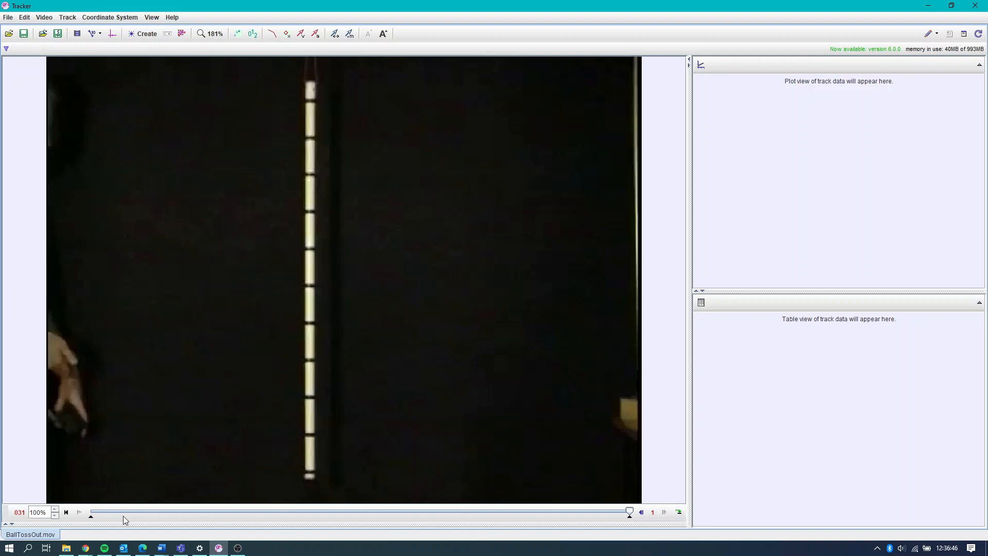
# - Step from the beginning of the video to frame 9 and set the clip's start frame there
pyautogui.click(65, 512)
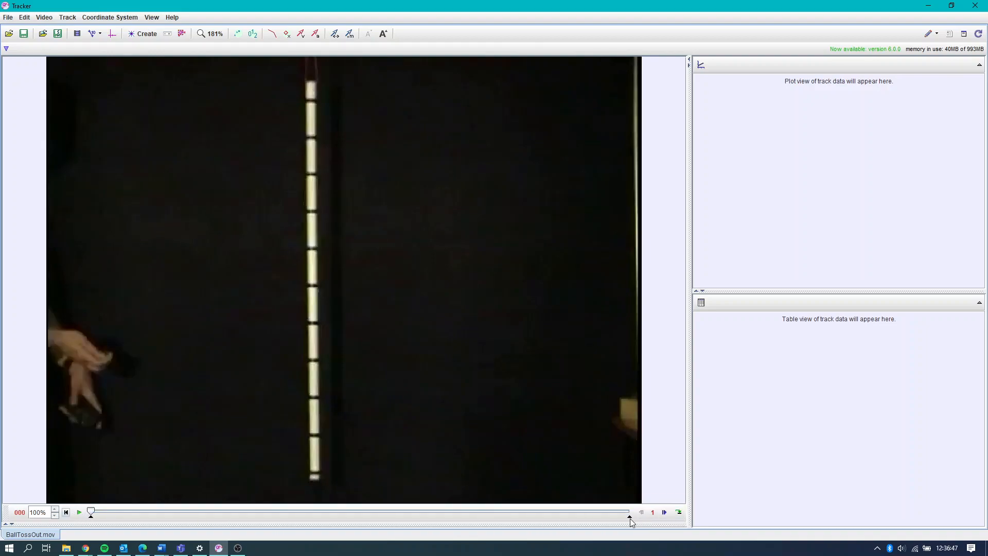
pyautogui.click(664, 512)
pyautogui.click(664, 512)
pyautogui.click(664, 512)
pyautogui.click(664, 512)
pyautogui.click(664, 512)
pyautogui.click(664, 512)
pyautogui.click(664, 511)
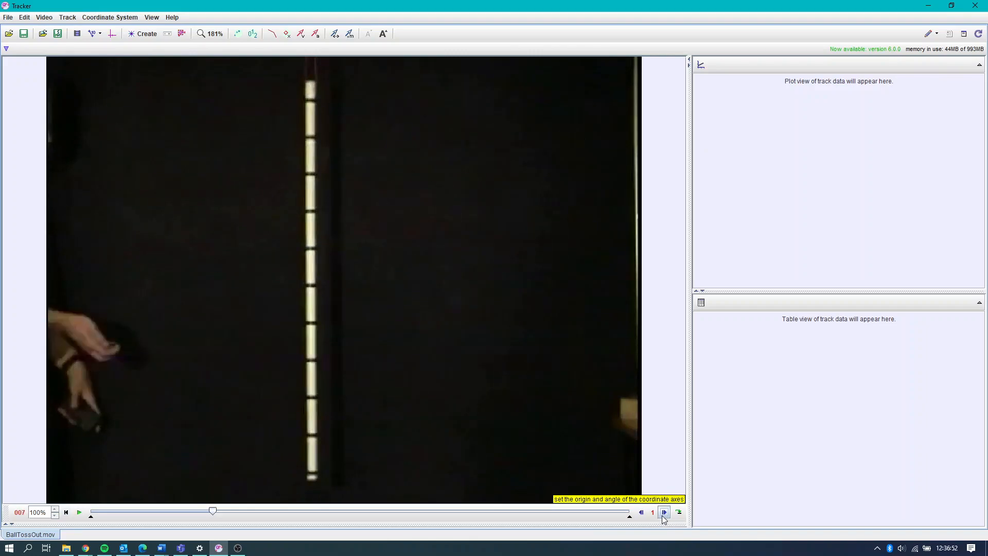
pyautogui.click(664, 511)
pyautogui.click(665, 511)
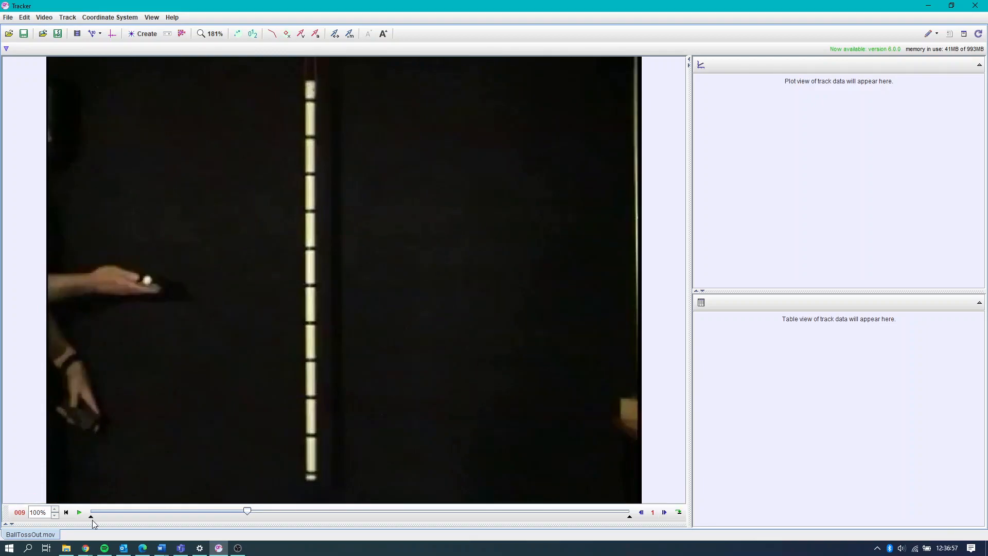
pyautogui.moveTo(92, 519); pyautogui.dragTo(240, 517)
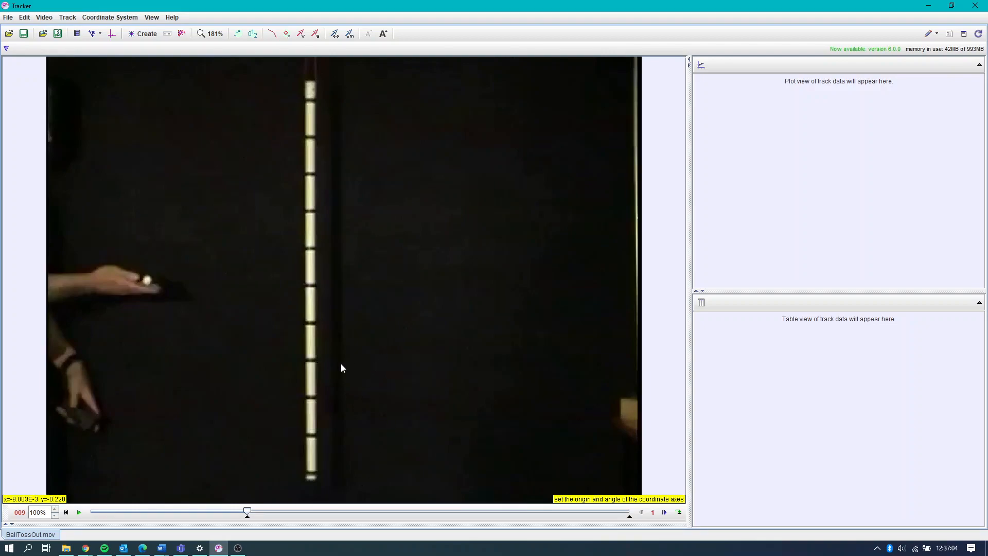
# - Show the coordinate axes, place their origin on the ball at about pixel position 108.5, 240.6, and hide the axes
pyautogui.click(111, 35)
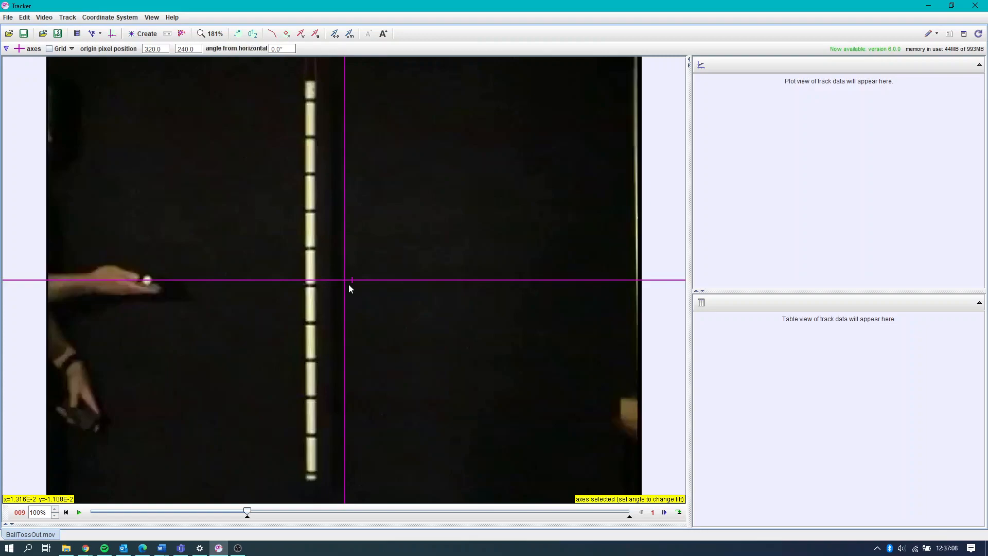
pyautogui.moveTo(344, 281); pyautogui.dragTo(310, 272)
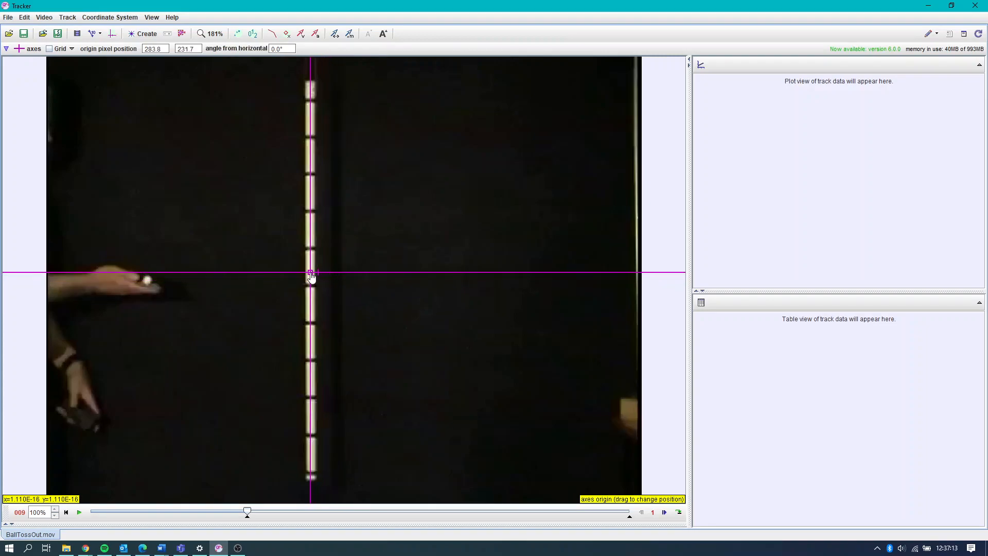
pyautogui.moveTo(310, 273); pyautogui.dragTo(311, 271)
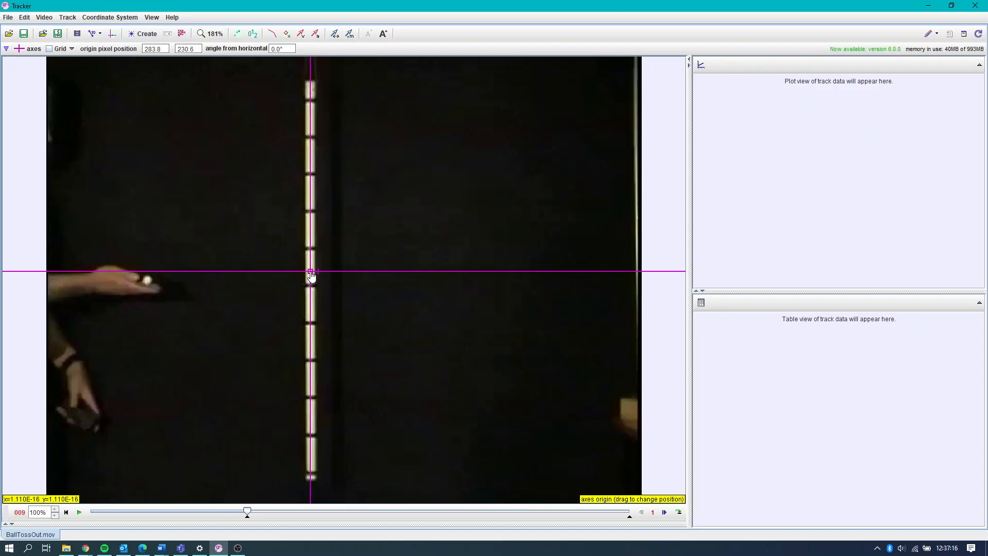
pyautogui.moveTo(311, 271); pyautogui.dragTo(149, 284)
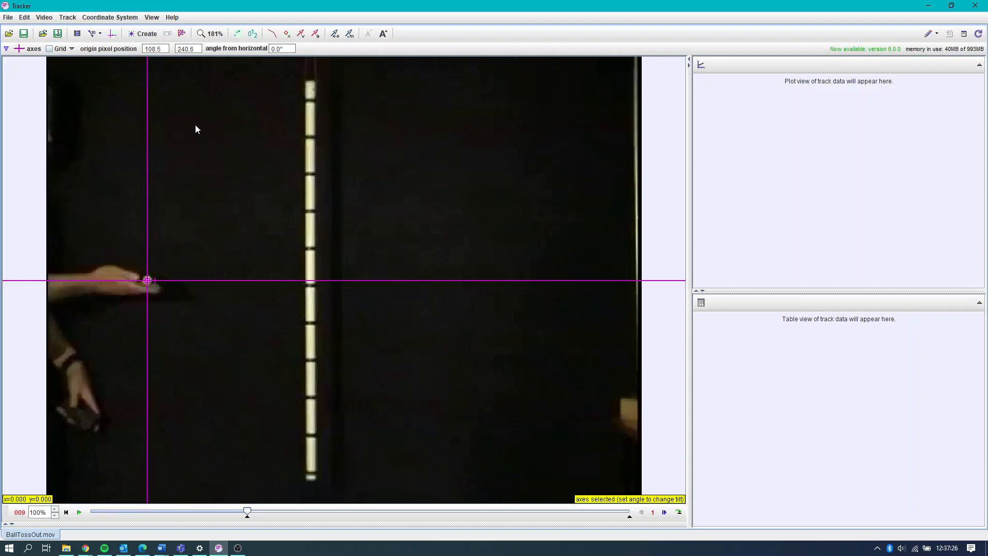
pyautogui.click(112, 34)
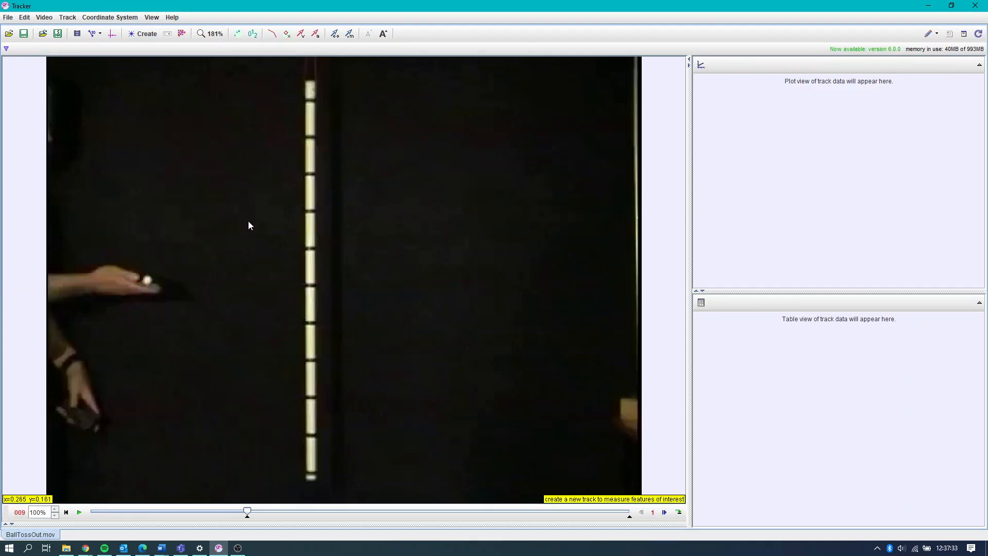
# - Create a point mass track and define an Autotracker key frame on the ball in frame 9
pyautogui.click(150, 34)
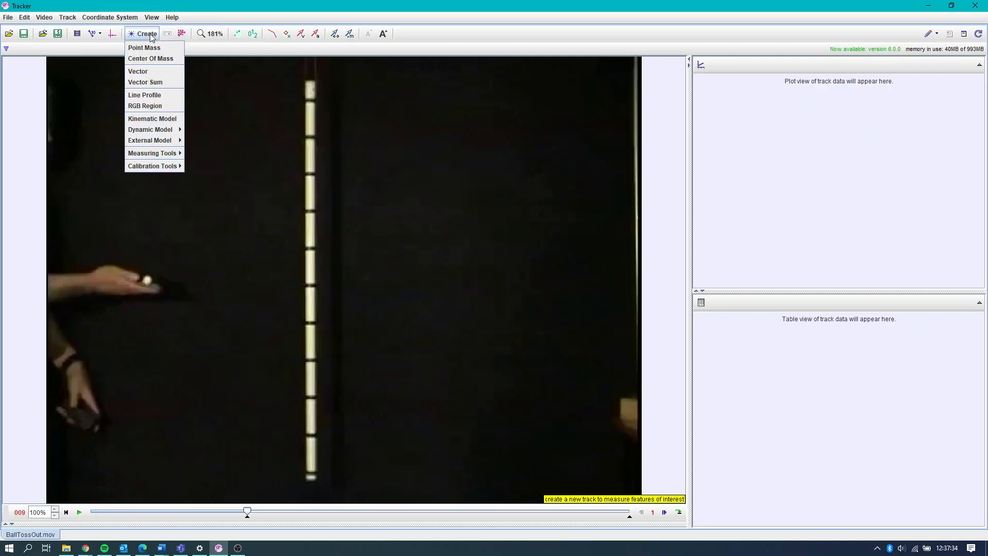
pyautogui.click(157, 47)
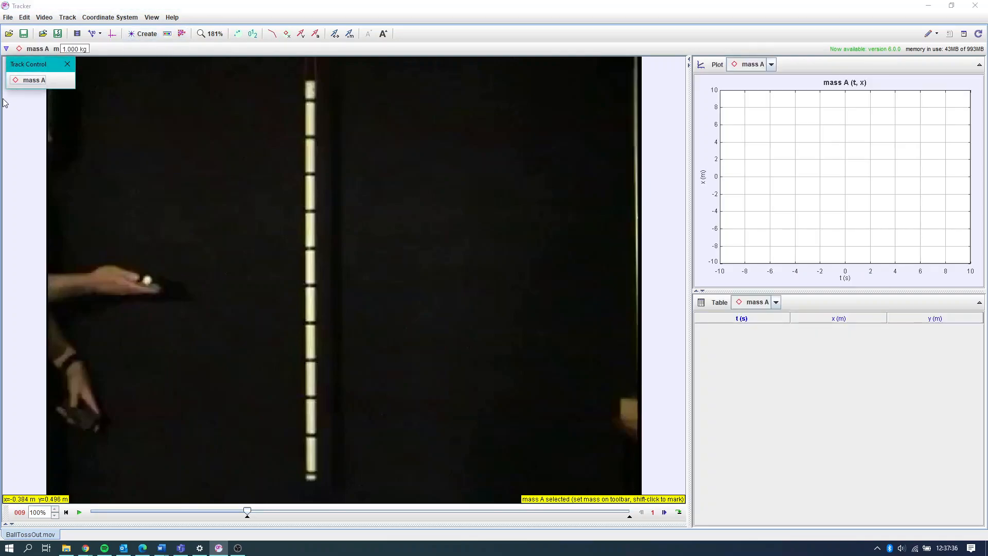
pyautogui.click(34, 81)
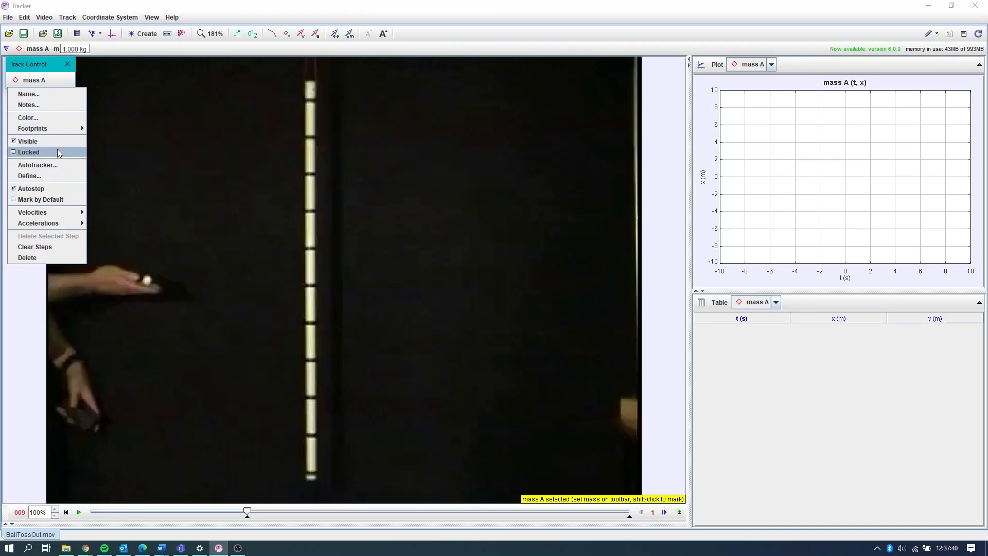
pyautogui.click(57, 166)
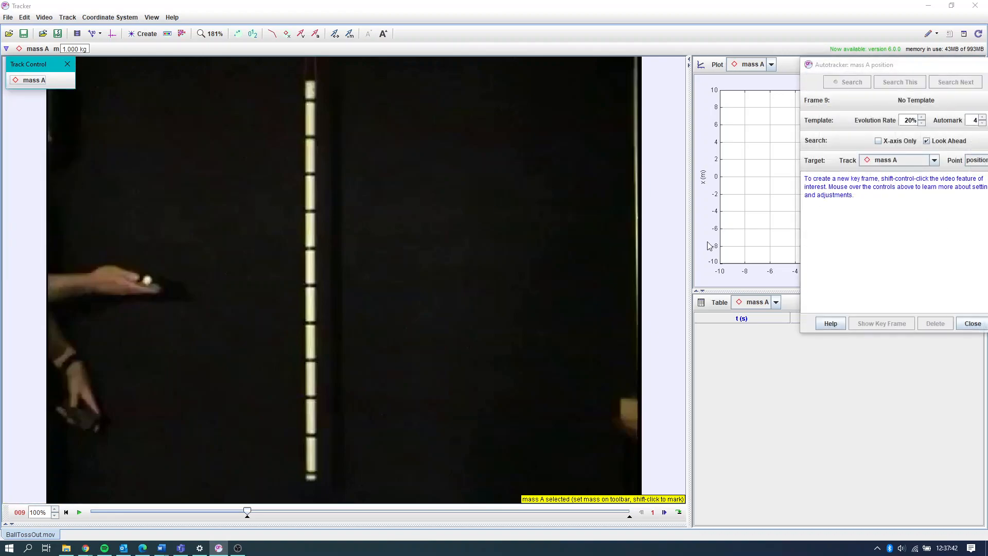
pyautogui.moveTo(844, 74); pyautogui.dragTo(434, 82)
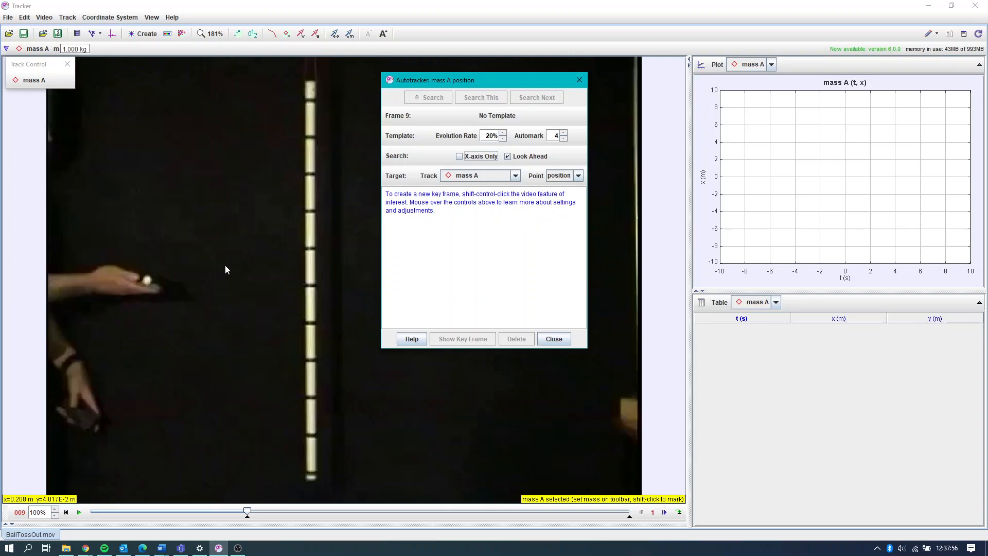
pyautogui.keyDown('ctrl'); pyautogui.keyDown('shift'); pyautogui.click(148, 281); pyautogui.keyUp('shift'); pyautogui.keyUp('ctrl')
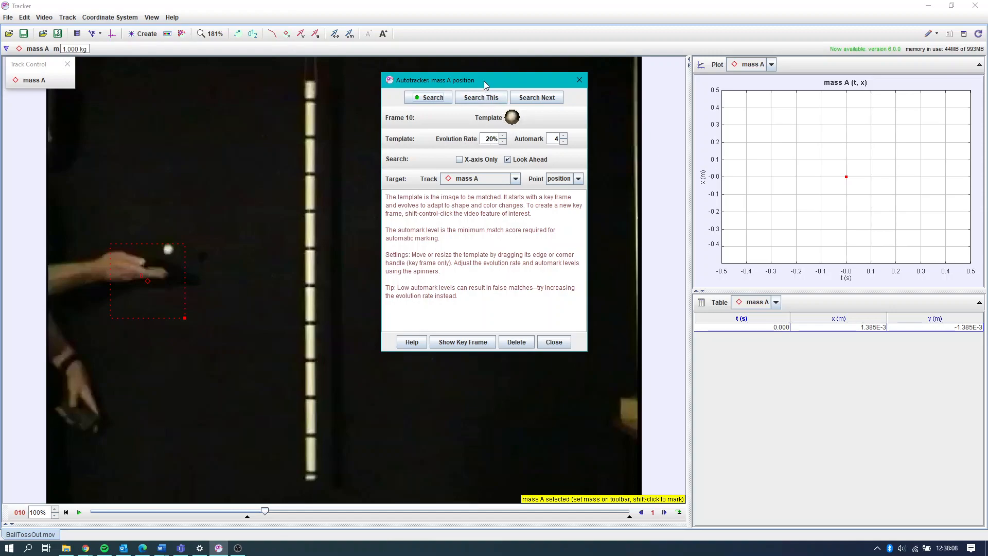
# - Autotrack the ball from frame 10 to frame 31, marking its position manually in frame 17, and close the Autotracker
pyautogui.moveTo(484, 81); pyautogui.dragTo(493, 85)
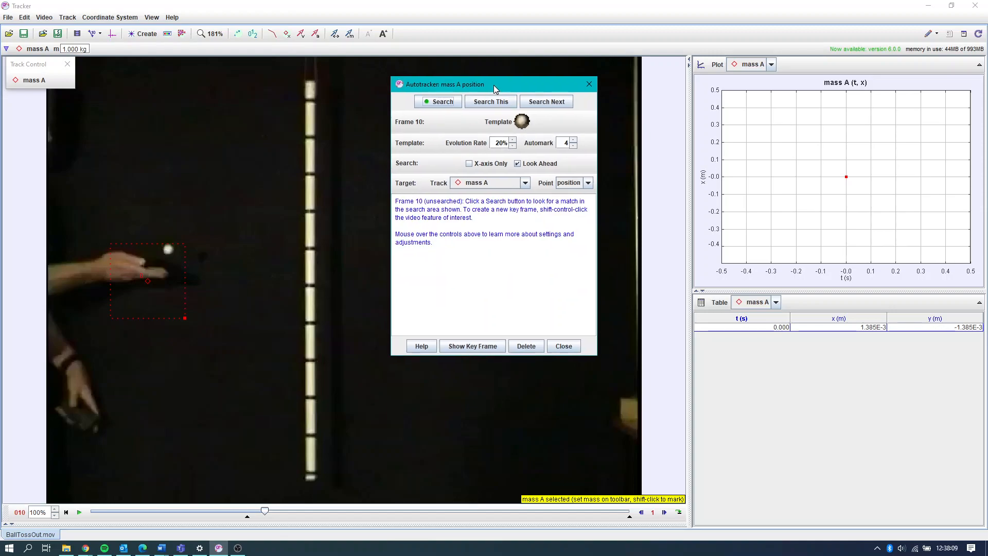
pyautogui.click(446, 102)
pyautogui.moveTo(479, 87); pyautogui.dragTo(546, 82)
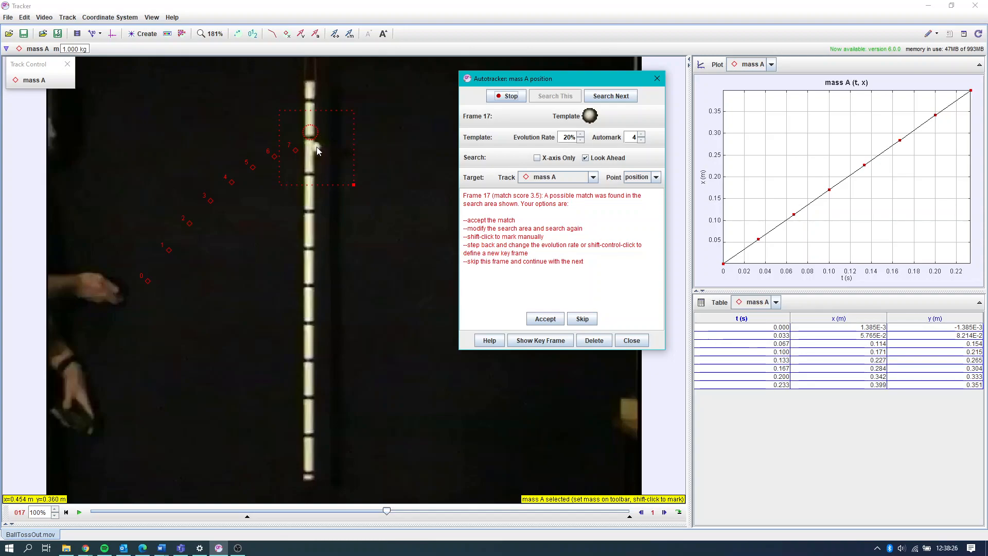
pyautogui.keyDown('shift'); pyautogui.click(316, 147); pyautogui.keyUp('shift')
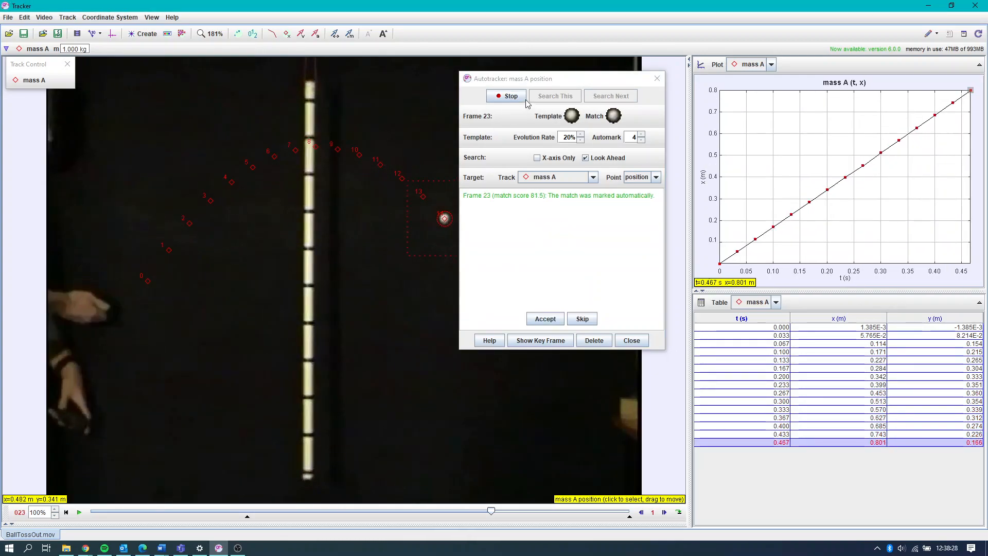
pyautogui.moveTo(540, 82); pyautogui.dragTo(675, 98)
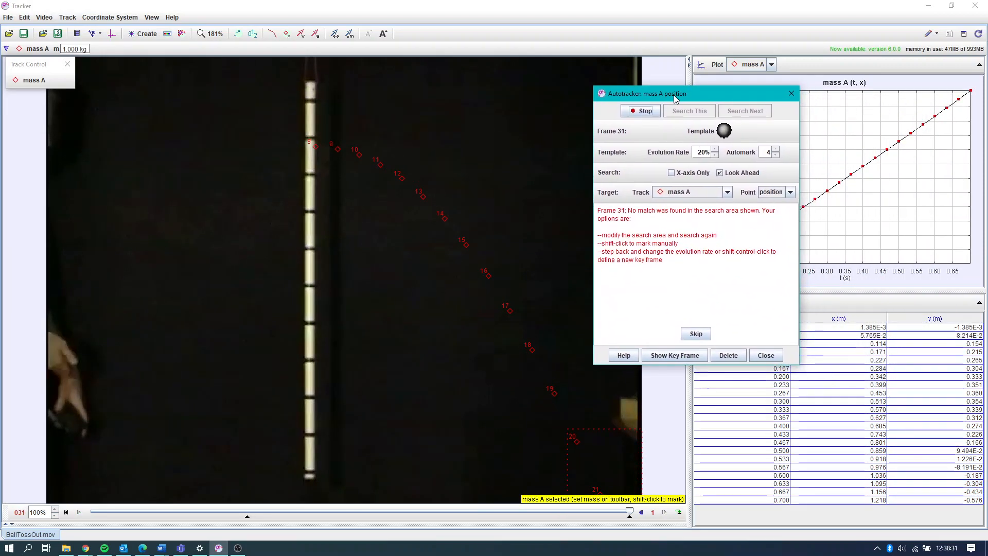
pyautogui.click(762, 356)
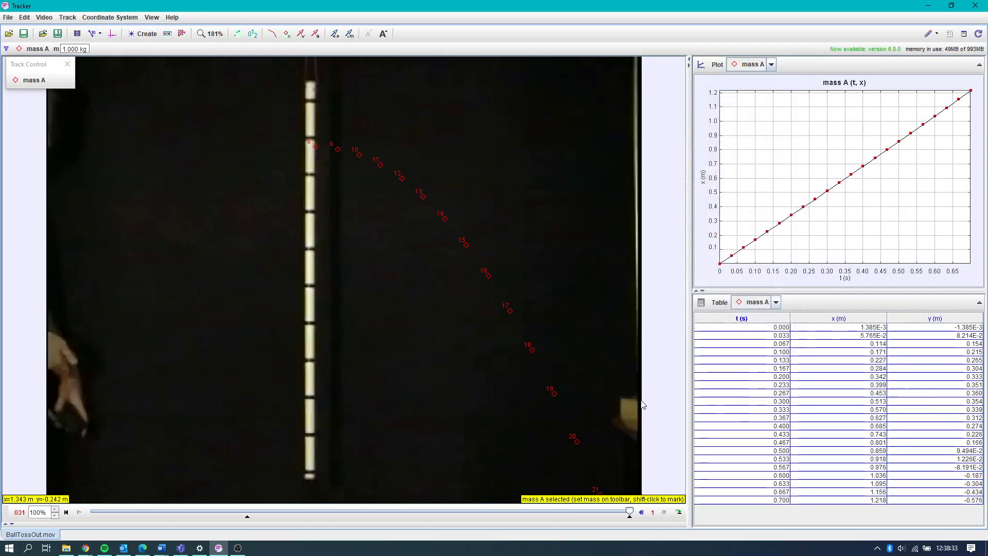
# - Return the video to its start frame and step through to frame 31 to review the tracked ball positions
pyautogui.click(67, 512)
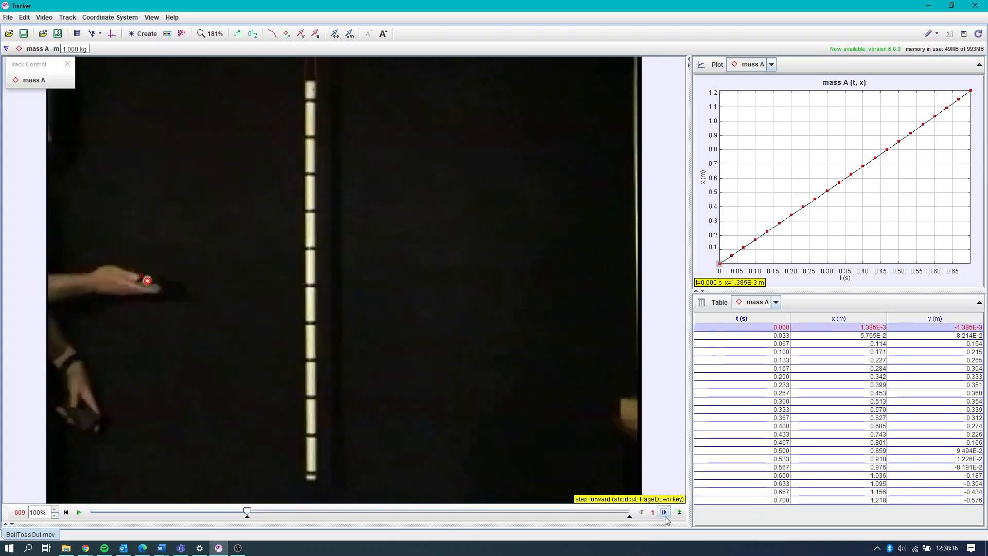
pyautogui.click(664, 512)
pyautogui.click(664, 513)
pyautogui.click(664, 512)
pyautogui.click(664, 512)
pyautogui.click(664, 513)
pyautogui.click(664, 513)
pyautogui.click(665, 513)
pyautogui.click(664, 512)
pyautogui.click(664, 513)
pyautogui.click(664, 513)
pyautogui.click(664, 512)
pyautogui.click(664, 513)
pyautogui.click(664, 513)
pyautogui.click(665, 512)
pyautogui.click(665, 512)
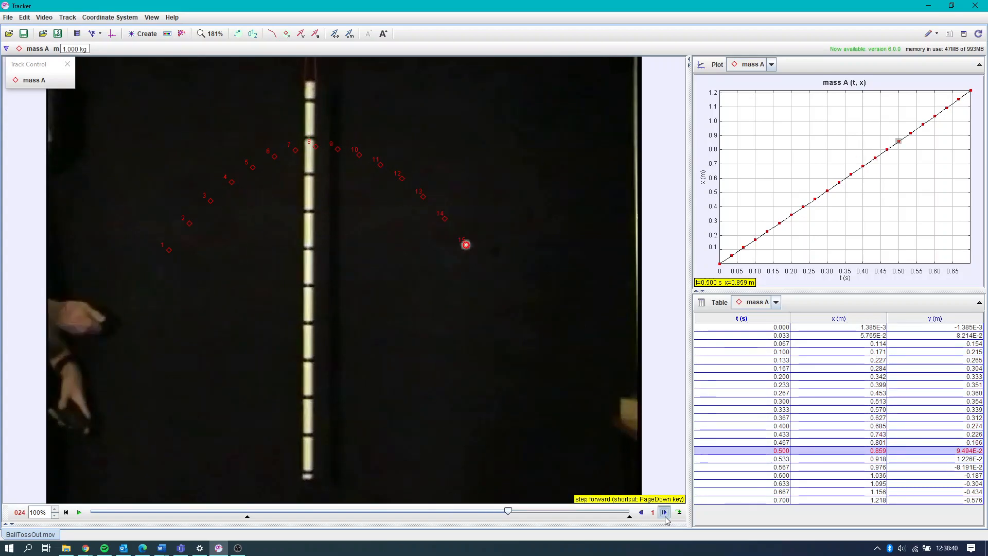
pyautogui.click(664, 512)
pyautogui.click(664, 512)
pyautogui.click(664, 512)
pyautogui.click(664, 513)
pyautogui.click(664, 513)
pyautogui.click(664, 512)
pyautogui.click(664, 512)
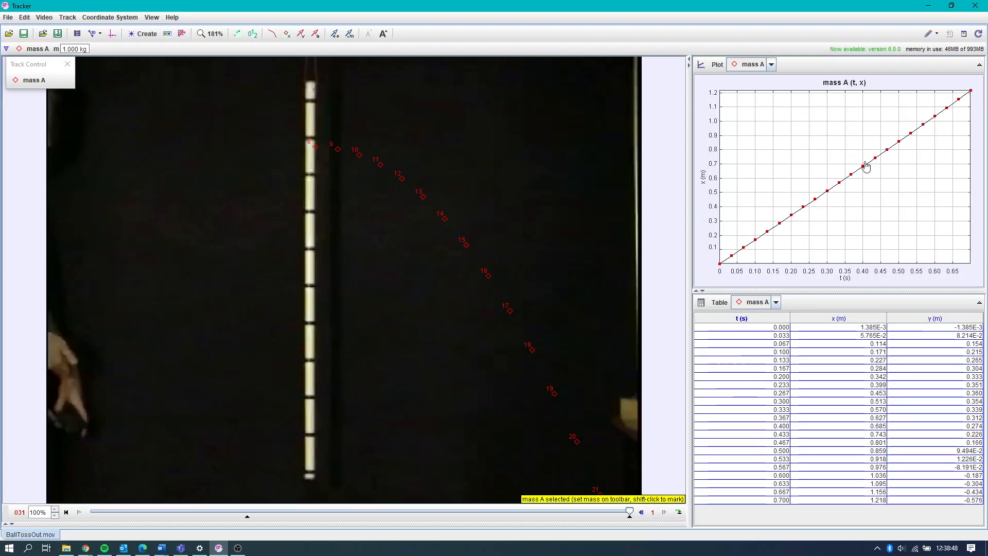
# - Widen the plot area and plot mass A's x-velocity and y-velocity components in turn against time
pyautogui.moveTo(689, 201); pyautogui.dragTo(651, 201)
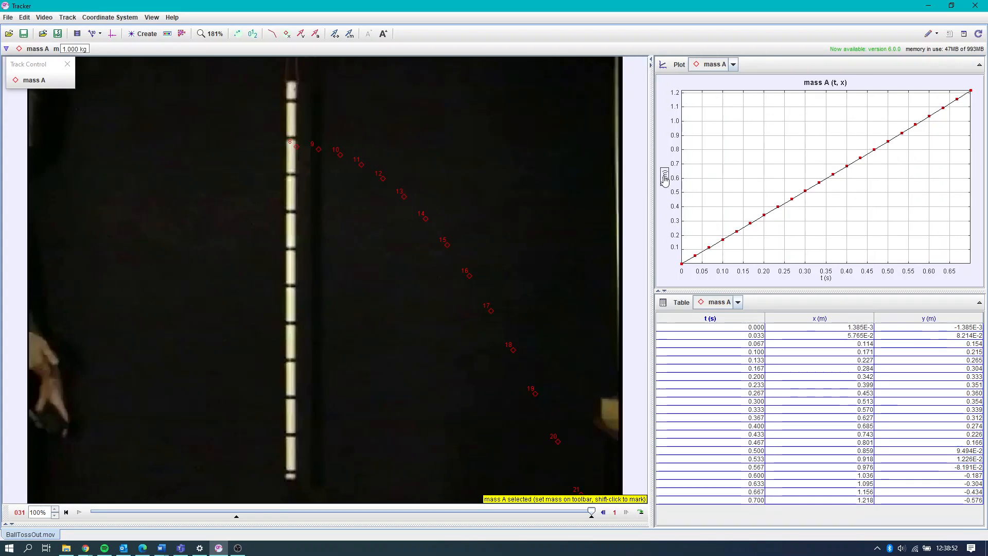
pyautogui.click(664, 178)
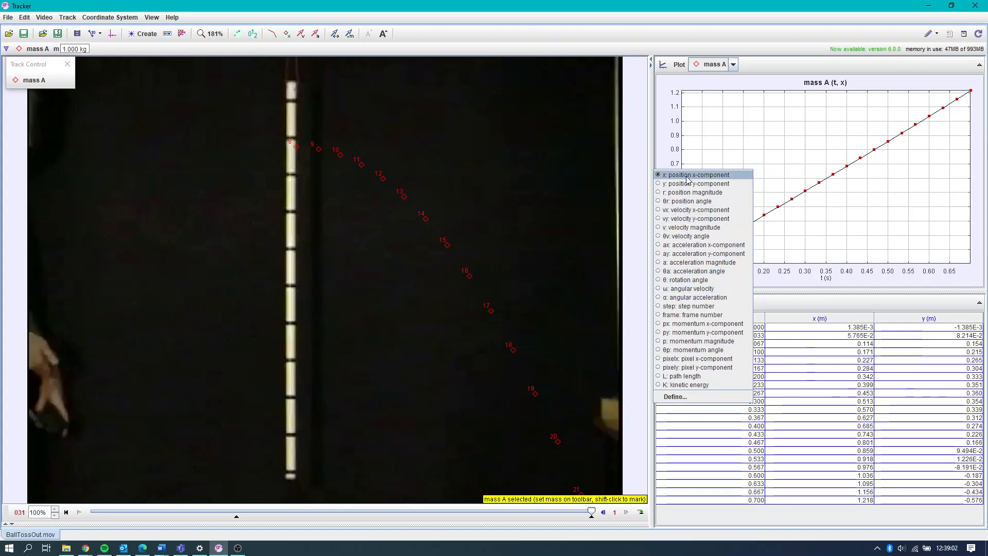
pyautogui.click(692, 209)
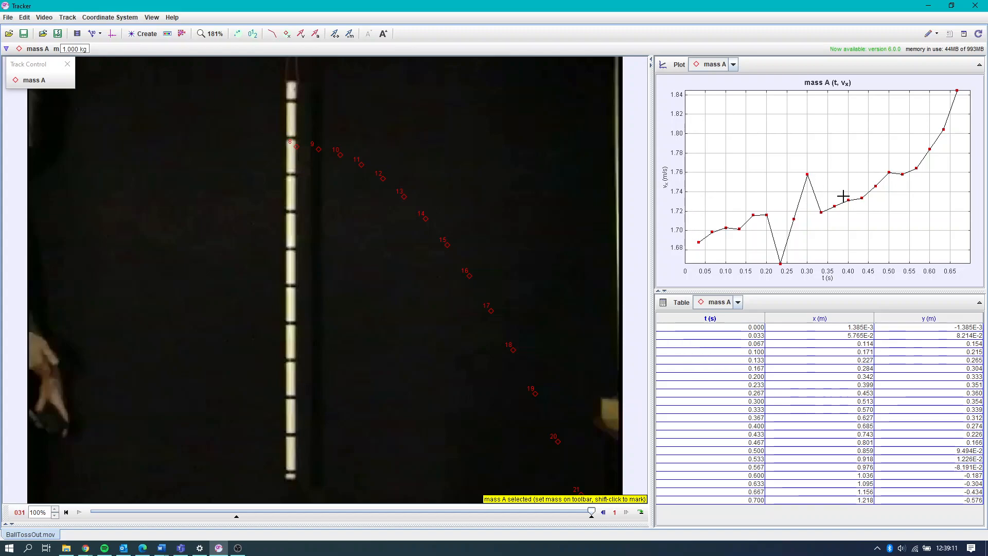
pyautogui.click(664, 175)
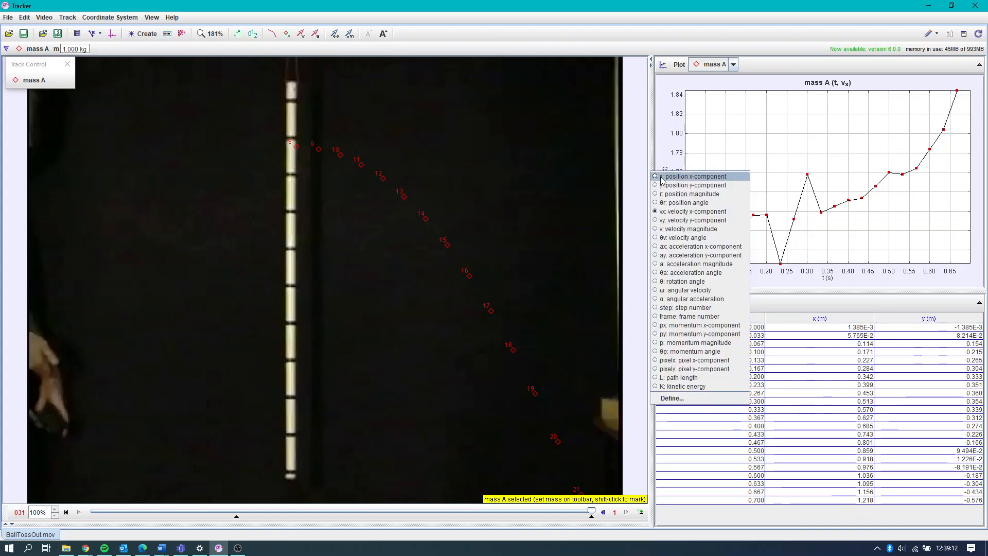
pyautogui.click(679, 217)
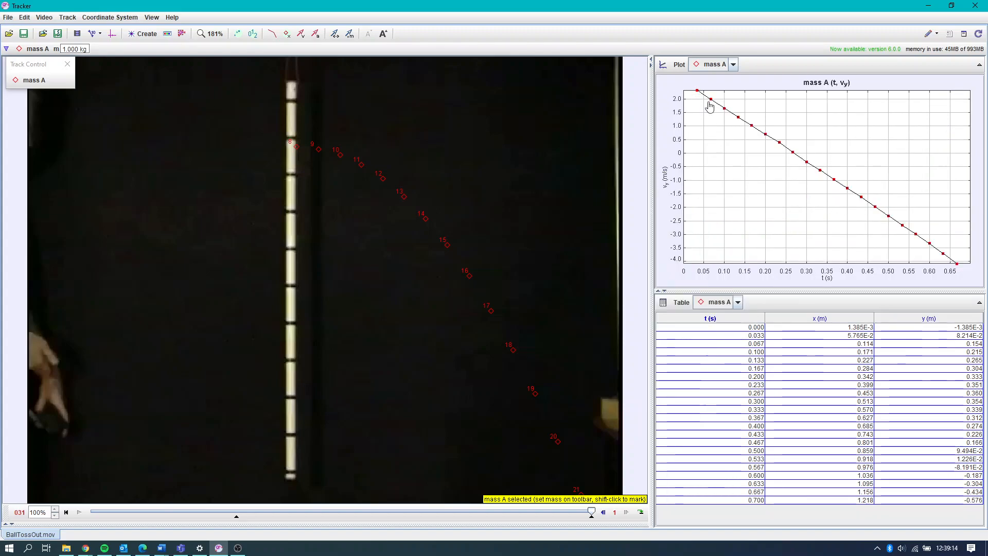
# - Plot mass A's x- and y-acceleration components in turn, and return the plot to the x-velocity component
pyautogui.click(670, 181)
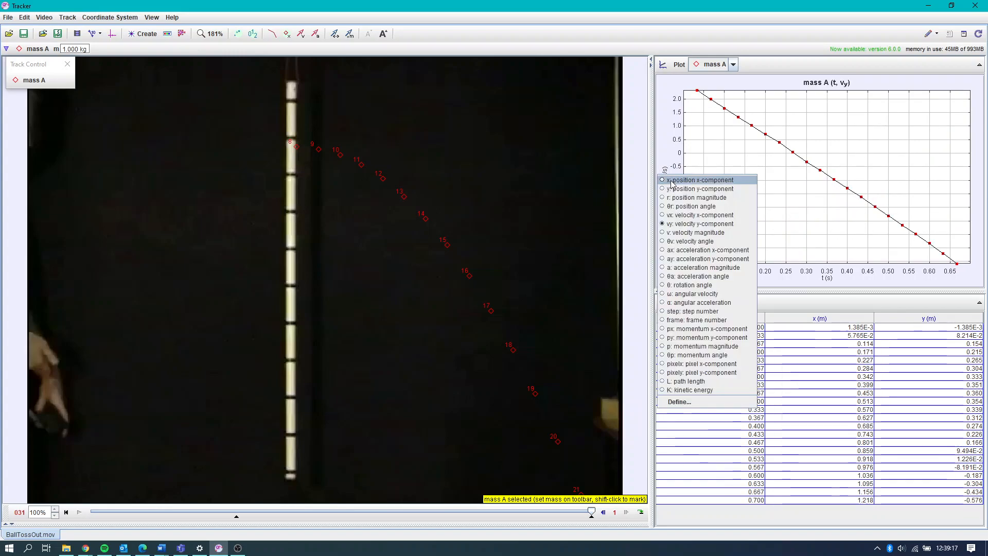
pyautogui.click(702, 251)
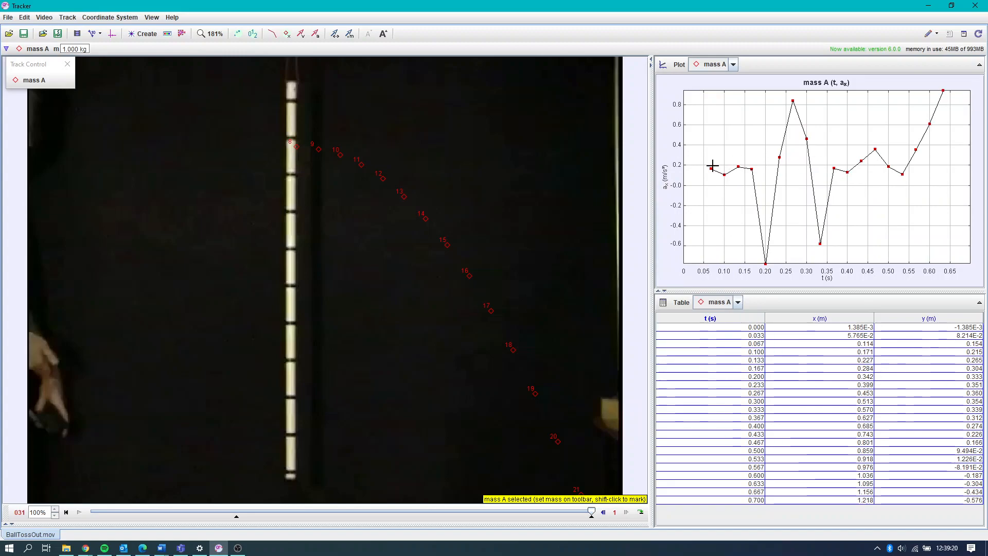
pyautogui.click(665, 177)
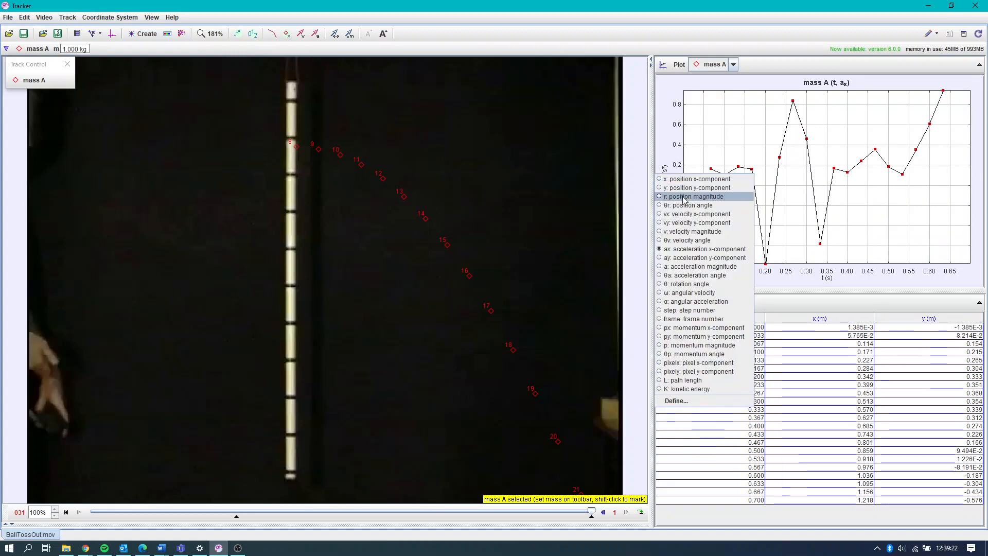
pyautogui.click(706, 244)
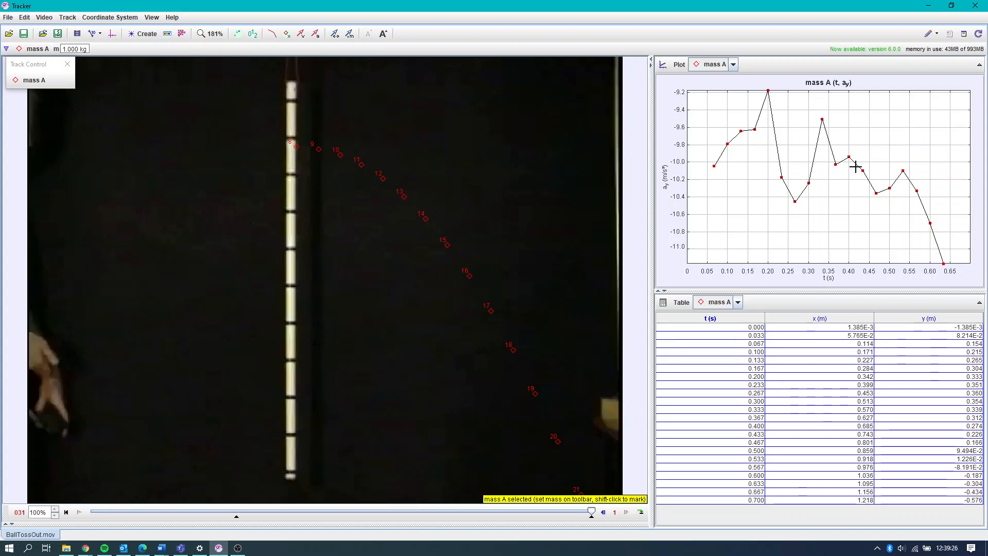
pyautogui.click(664, 177)
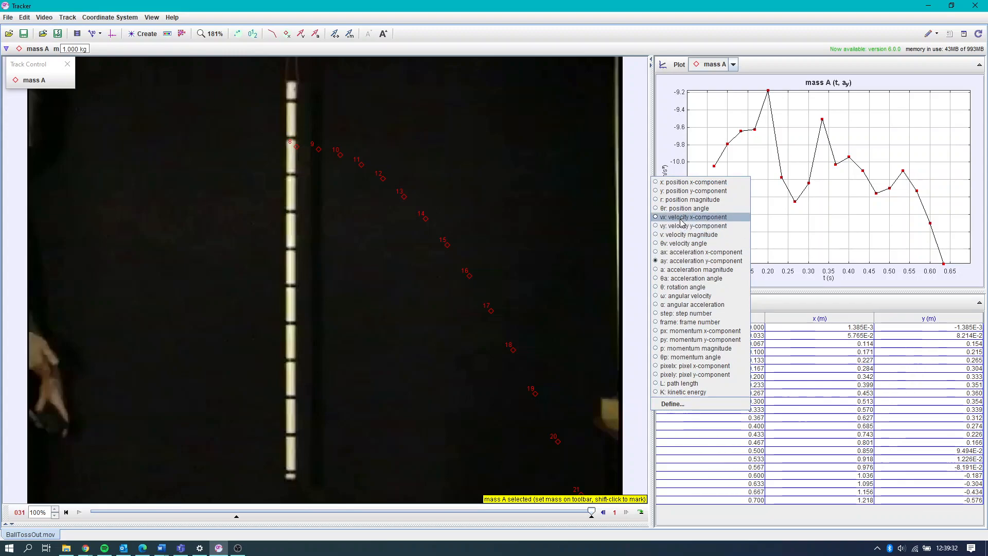
pyautogui.click(682, 217)
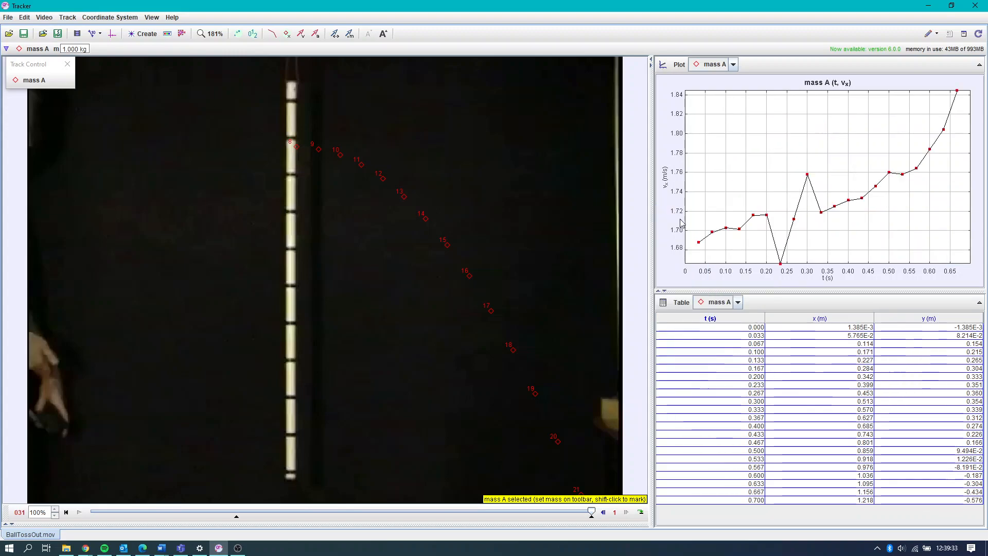
# - Create a Cartesian dynamic particle model and move its Model Builder off the plot and table
pyautogui.click(147, 37)
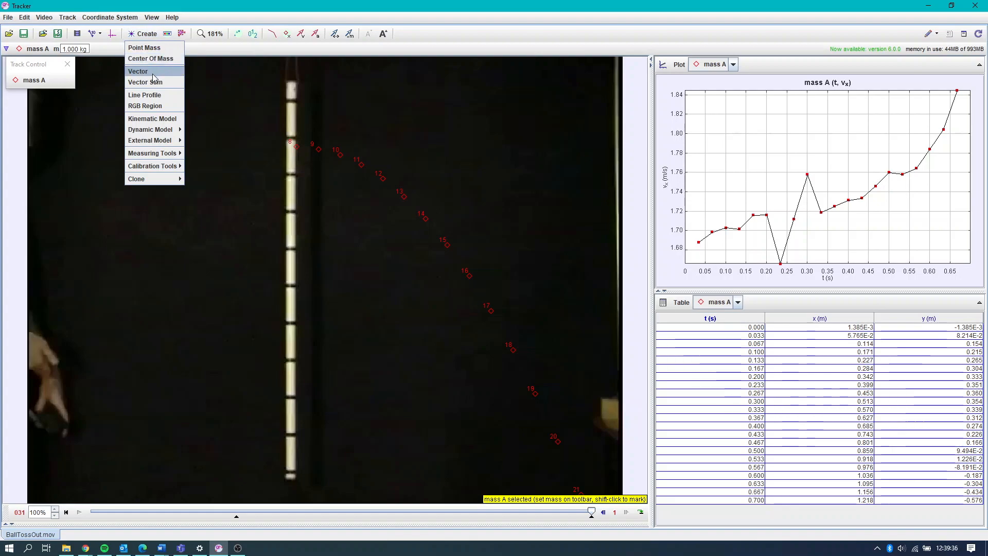
pyautogui.moveTo(165, 133)
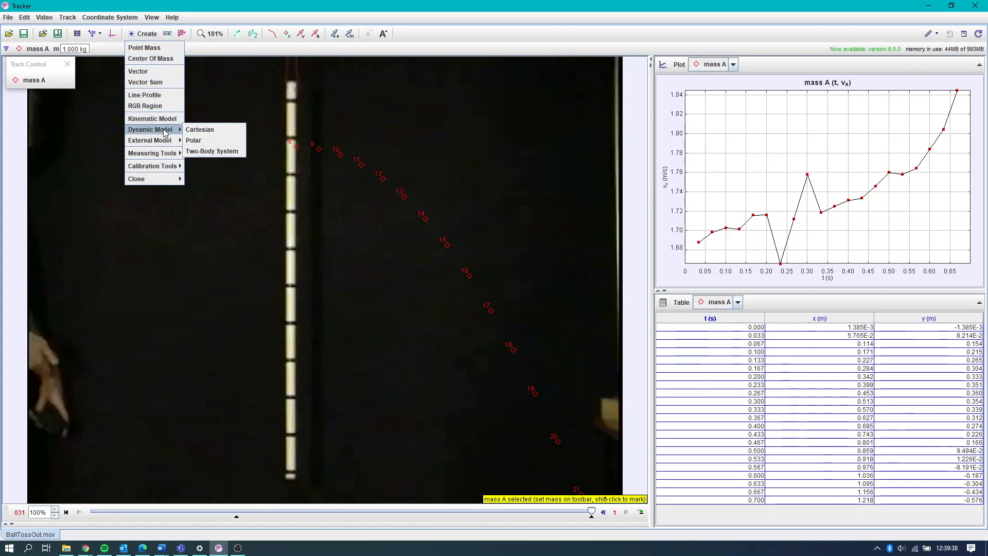
pyautogui.click(210, 130)
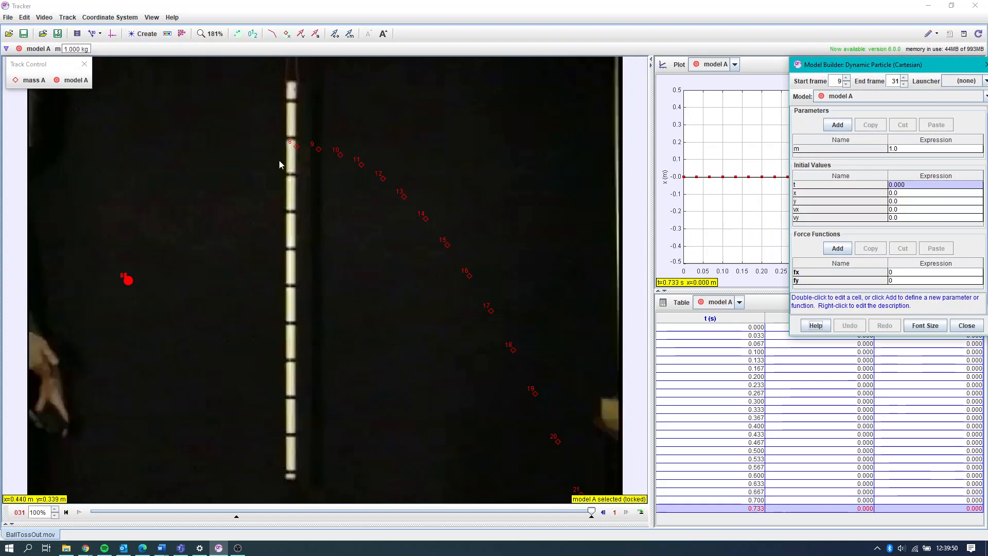
pyautogui.moveTo(848, 70); pyautogui.dragTo(403, 87)
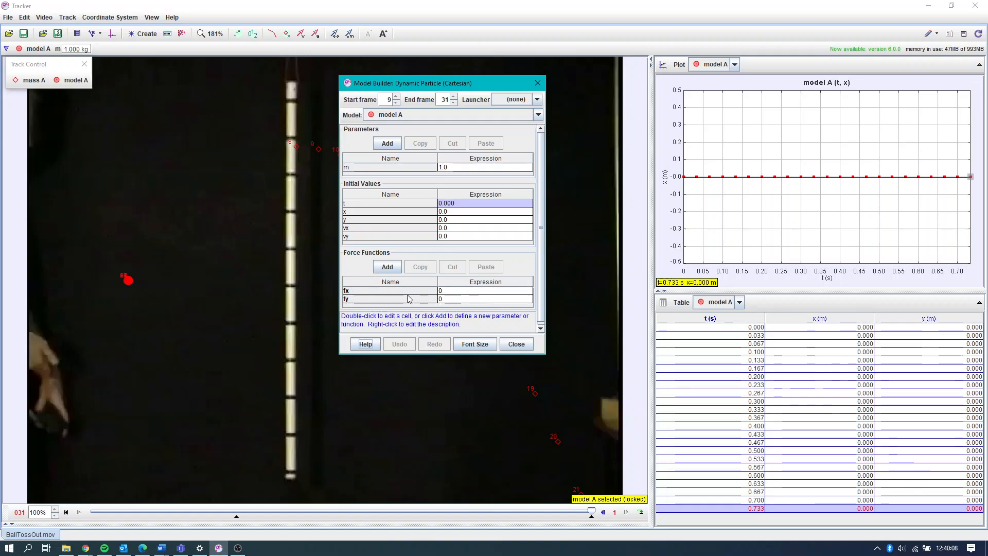
# - Set the model's fy force function to m*g
pyautogui.doubleClick(443, 300)
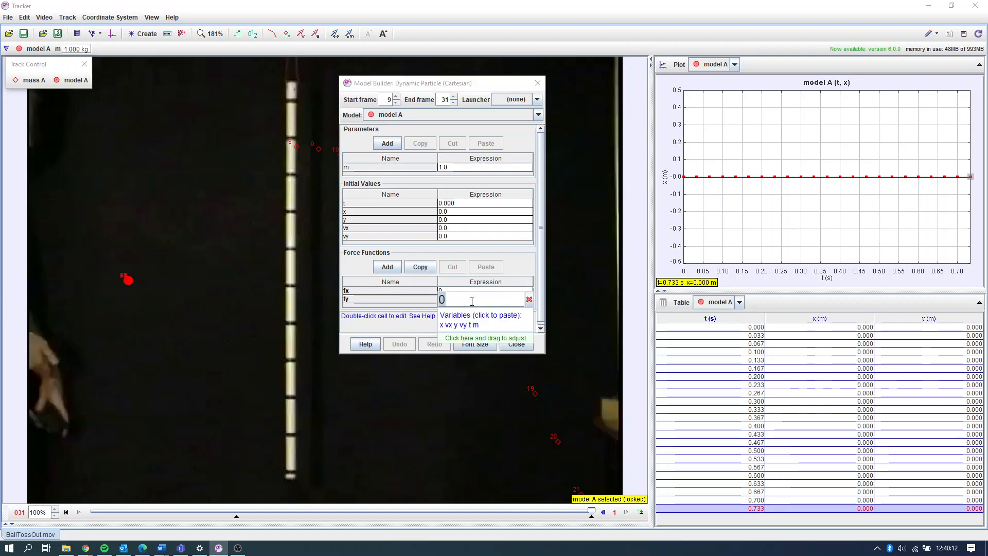
pyautogui.write('m')
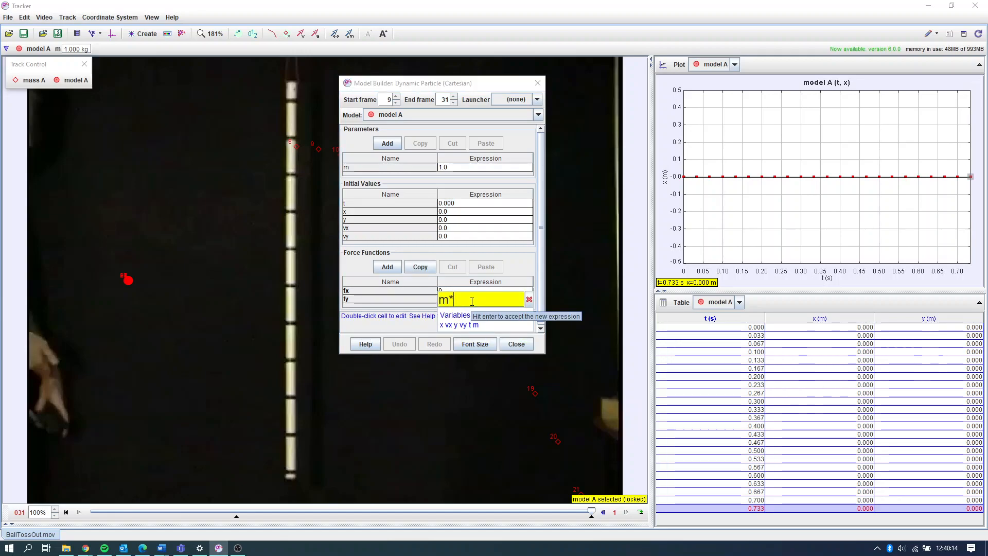
pyautogui.write('*g')
pyautogui.press('Return')
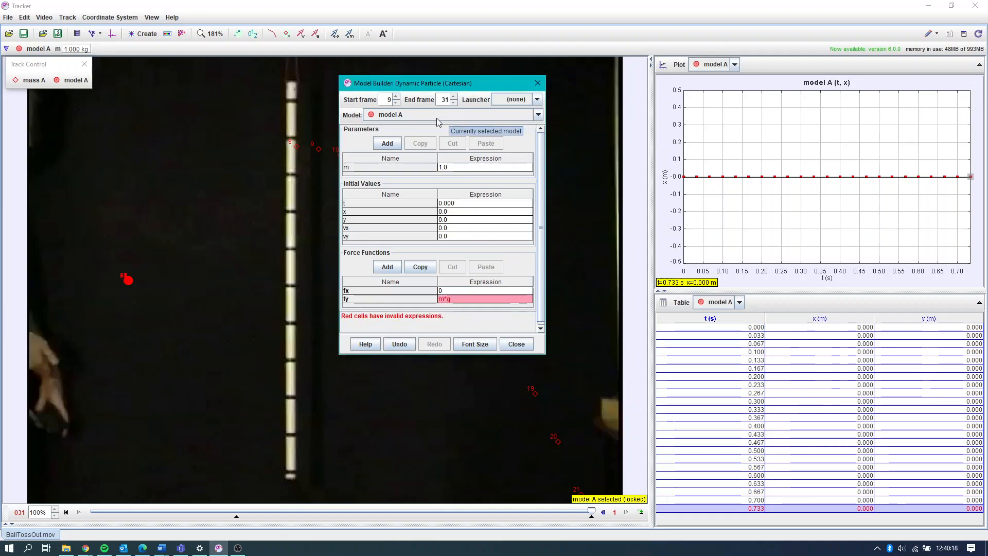
# - Add a model parameter named g with the value -9.8
pyautogui.click(395, 143)
pyautogui.click(393, 175)
pyautogui.doubleClick(394, 176)
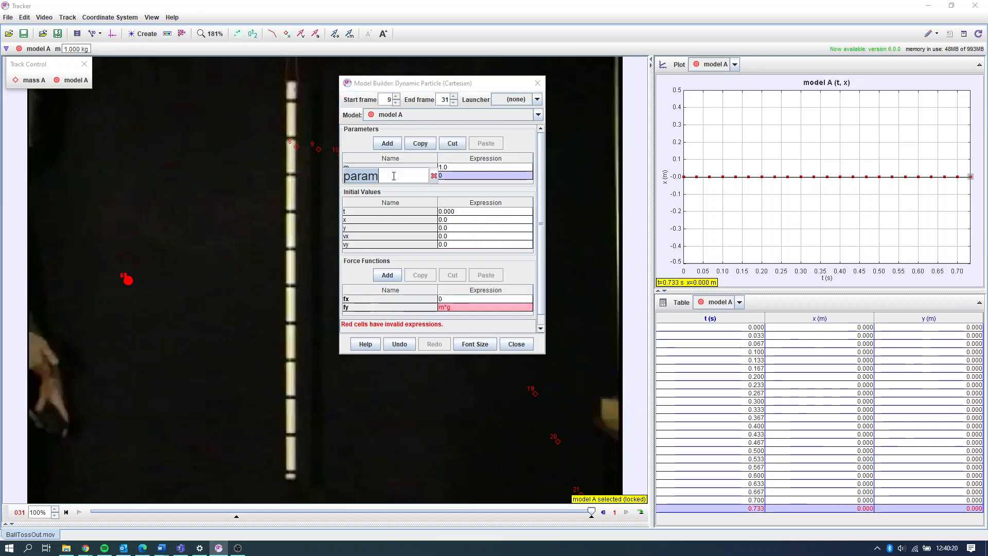
pyautogui.write('g')
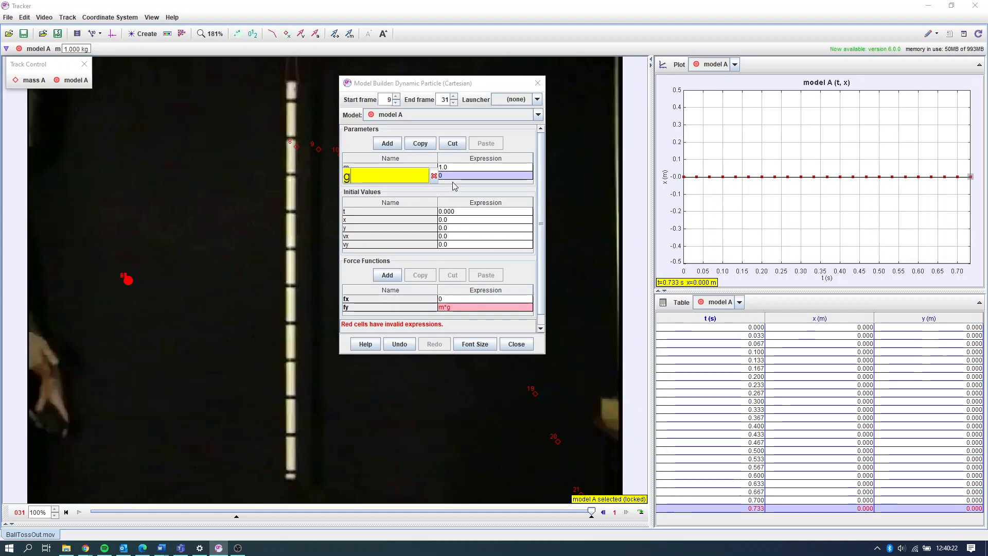
pyautogui.press('Return')
pyautogui.doubleClick(471, 173)
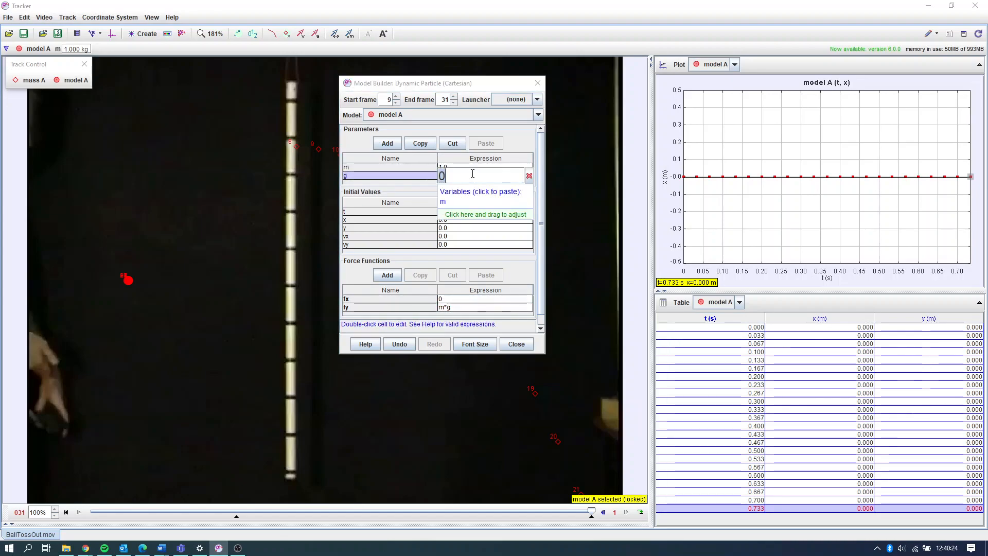
pyautogui.write('-9.8')
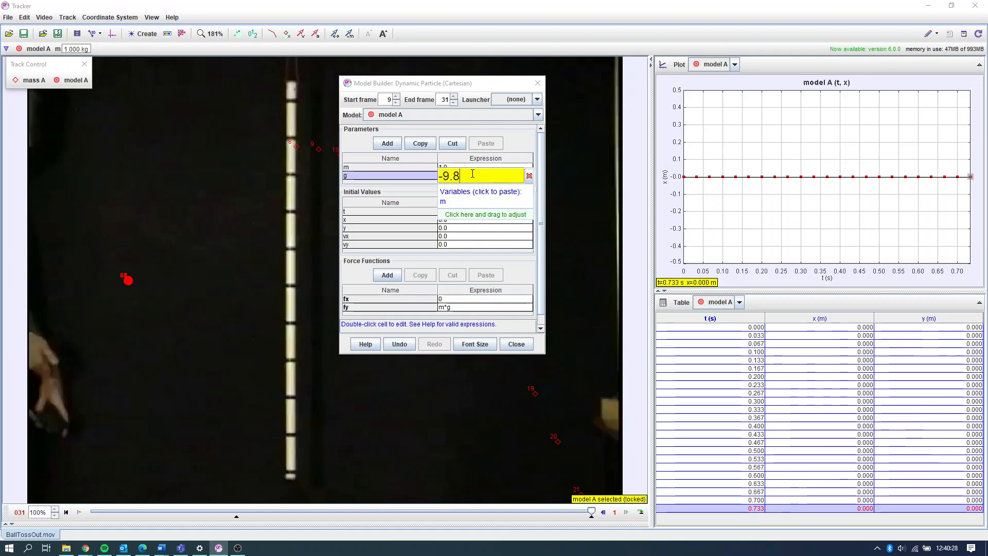
pyautogui.press('Return')
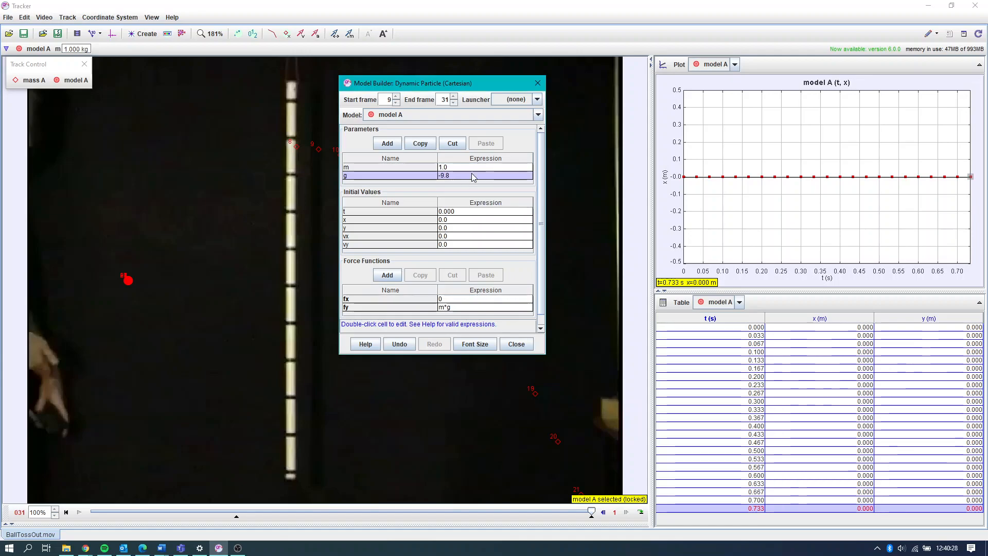
# - Return the video to start frame 9 and position the Model Builder between the ball and the plot
pyautogui.moveTo(422, 94); pyautogui.dragTo(534, 99)
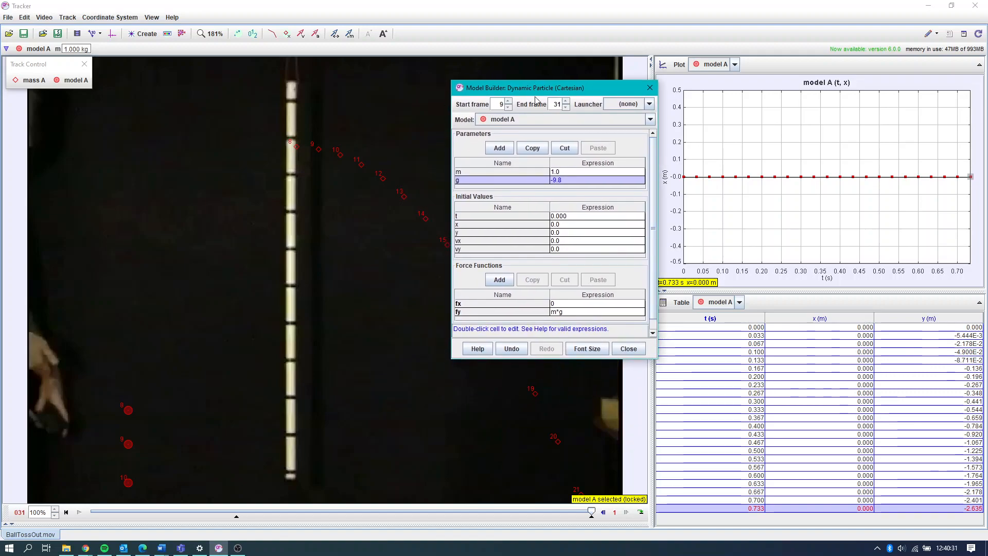
pyautogui.click(67, 512)
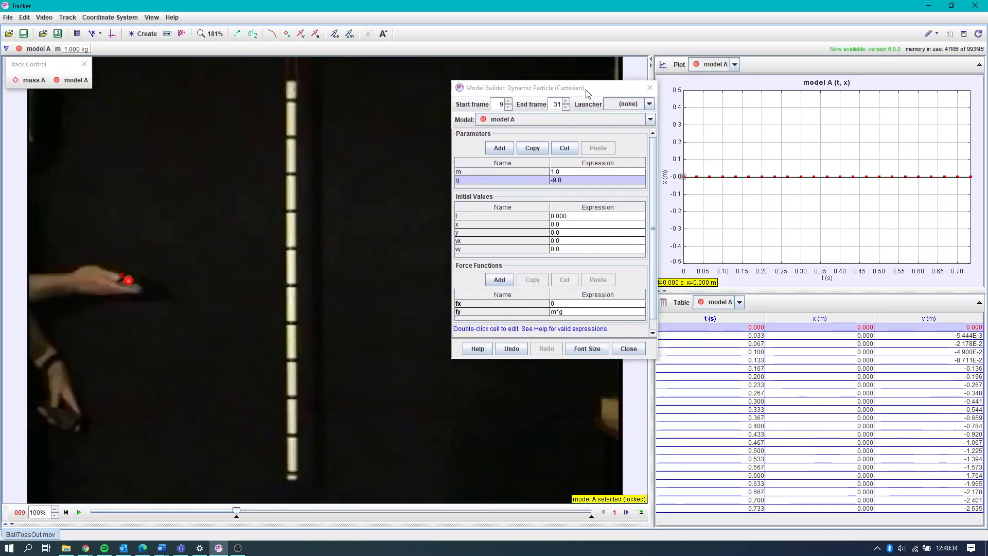
pyautogui.moveTo(588, 93); pyautogui.dragTo(514, 107)
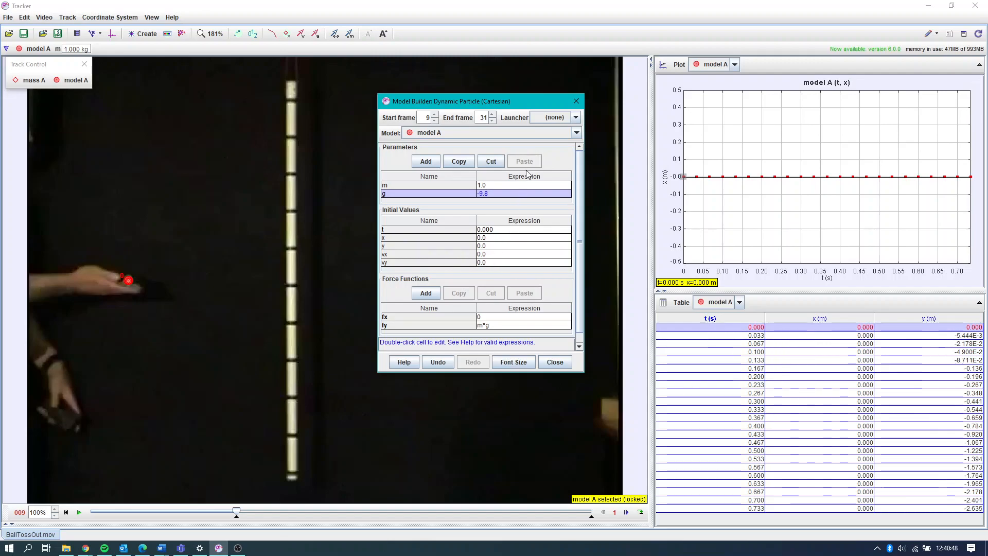
pyautogui.moveTo(507, 95); pyautogui.dragTo(447, 74)
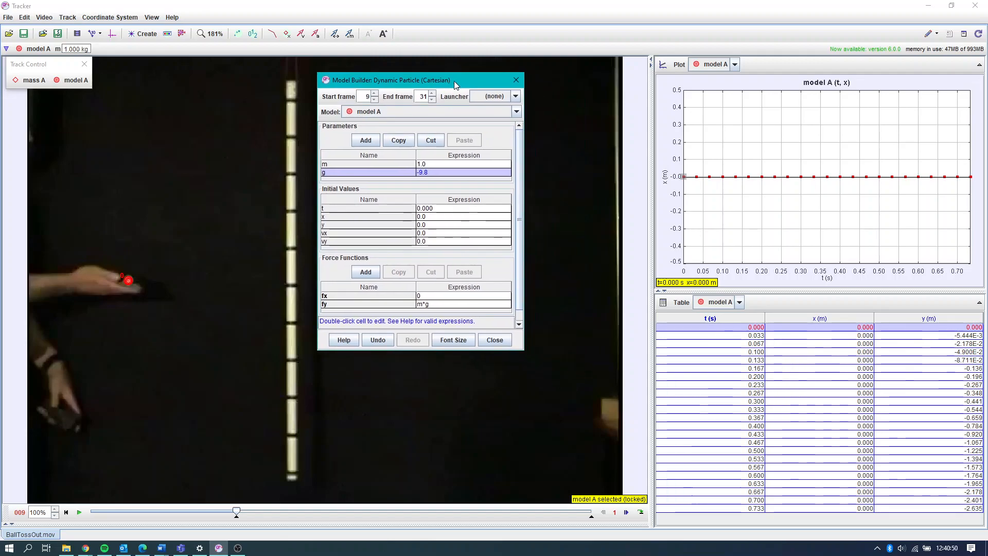
# - Plot the x-velocity component against time and switch the plotted track from model A to mass A
pyautogui.click(667, 178)
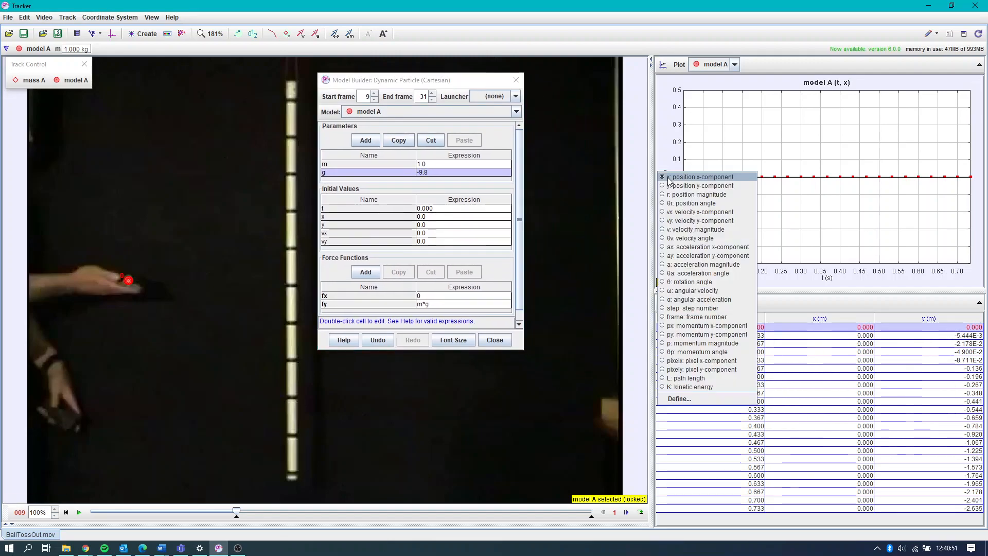
pyautogui.click(686, 212)
pyautogui.click(734, 64)
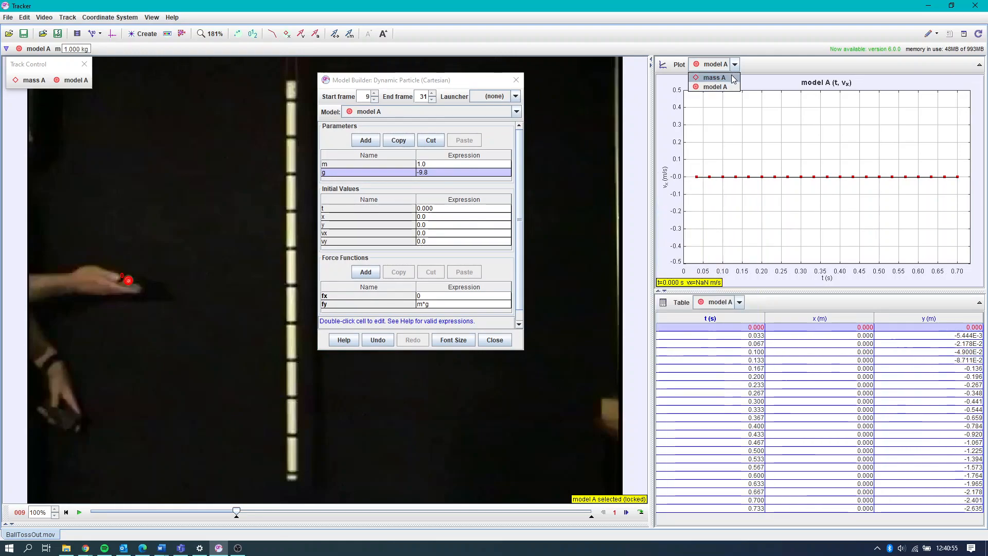
pyautogui.click(732, 78)
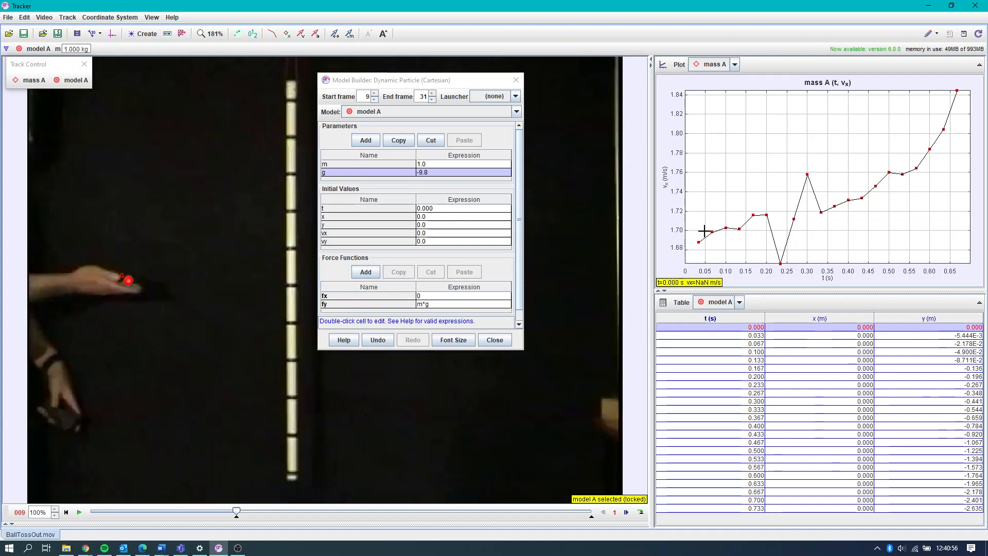
# - Set the model's initial vx to 1.7
pyautogui.click(433, 236)
pyautogui.doubleClick(433, 234)
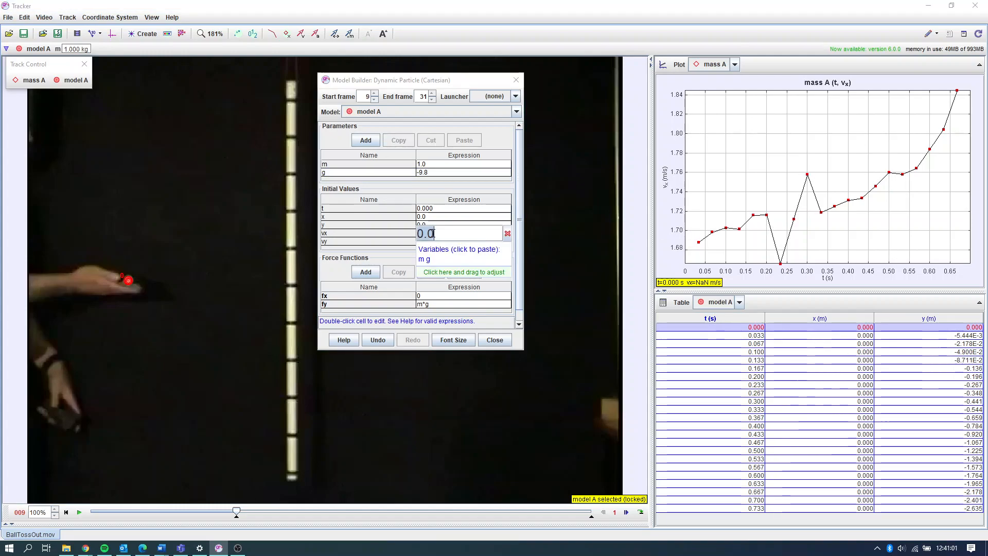
pyautogui.write('1.7')
pyautogui.press('Return')
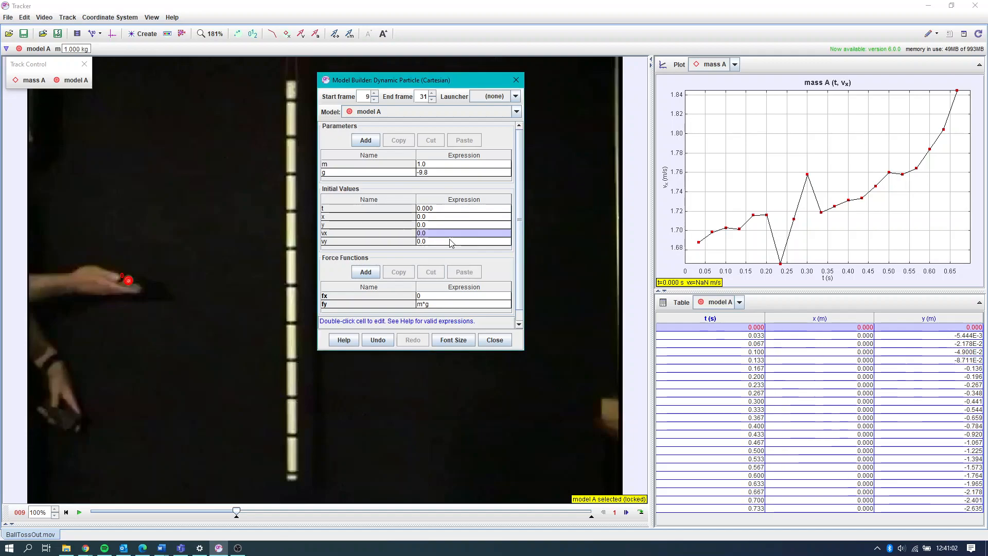
# - Plot mass A's y-velocity component against time and set the model's initial vy to 2
pyautogui.click(664, 178)
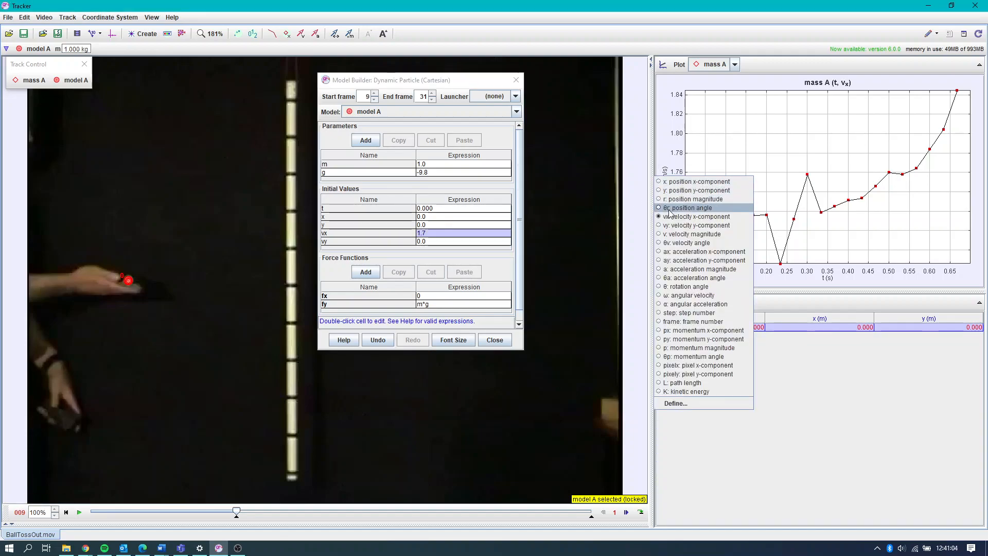
pyautogui.click(678, 227)
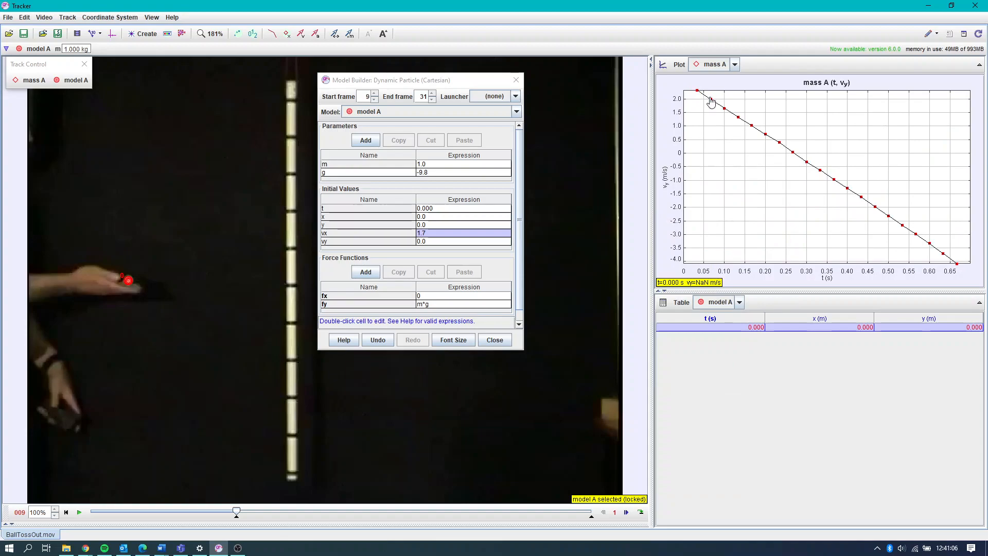
pyautogui.doubleClick(443, 242)
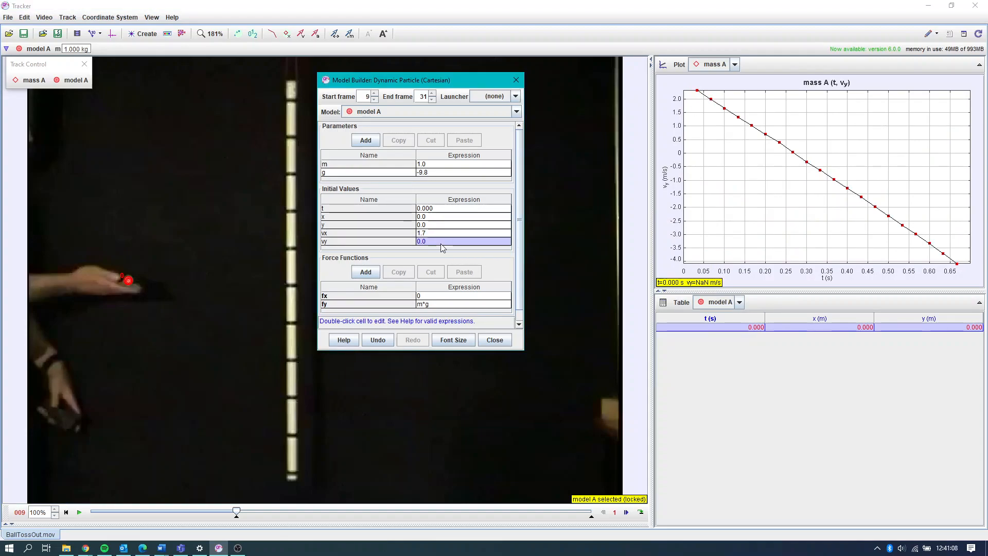
pyautogui.write('2')
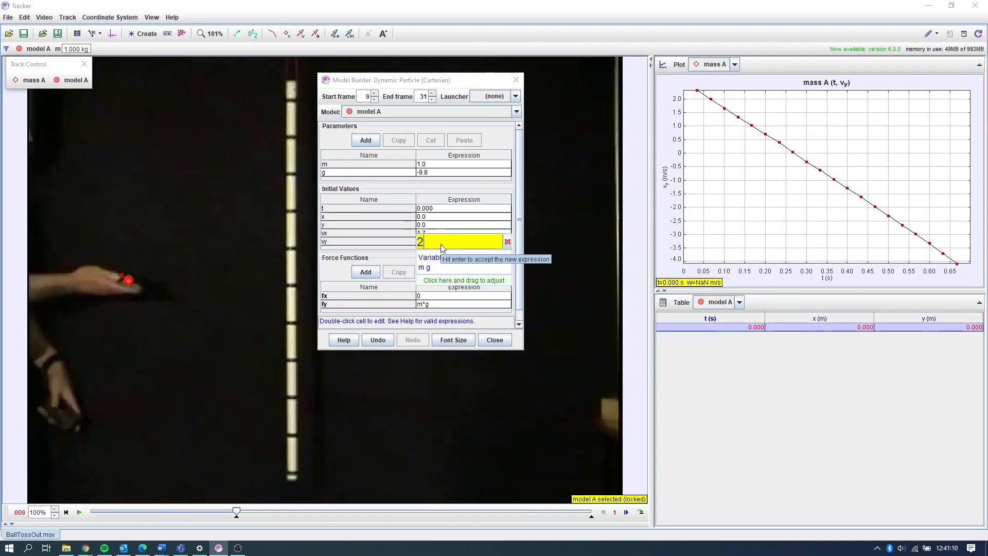
pyautogui.press('Return')
# - Move the Model Builder away from the tracked ball and advance the video to frame 15
pyautogui.moveTo(430, 80); pyautogui.dragTo(557, 84)
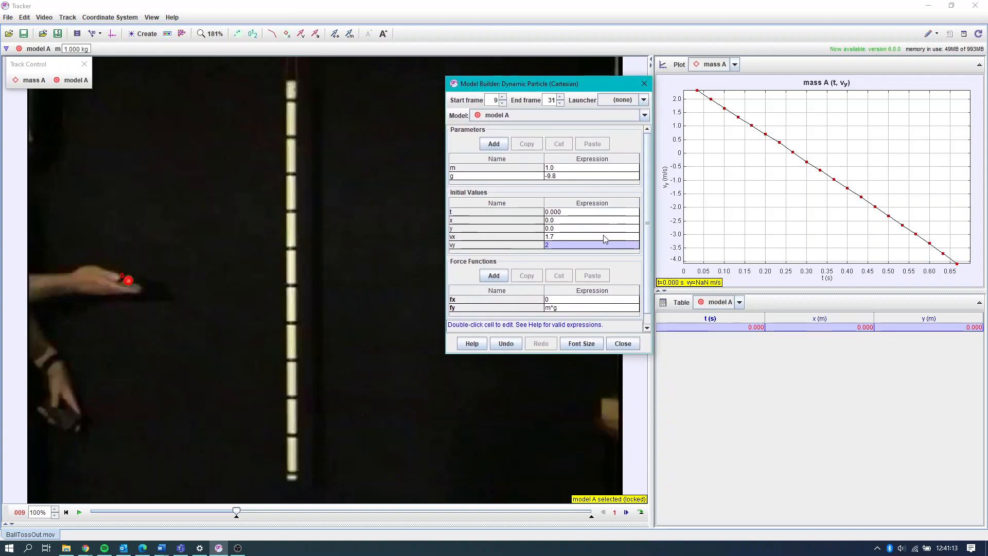
pyautogui.click(626, 512)
pyautogui.click(626, 512)
pyautogui.click(626, 513)
pyautogui.click(626, 513)
pyautogui.click(626, 513)
pyautogui.click(626, 512)
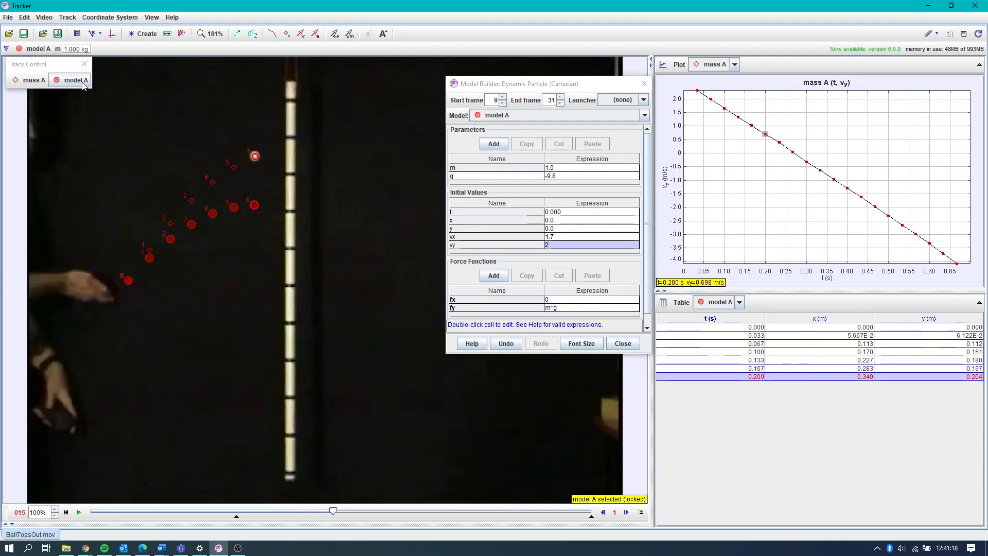
# - Change model A's track color to light cyan
pyautogui.click(81, 81)
pyautogui.click(90, 133)
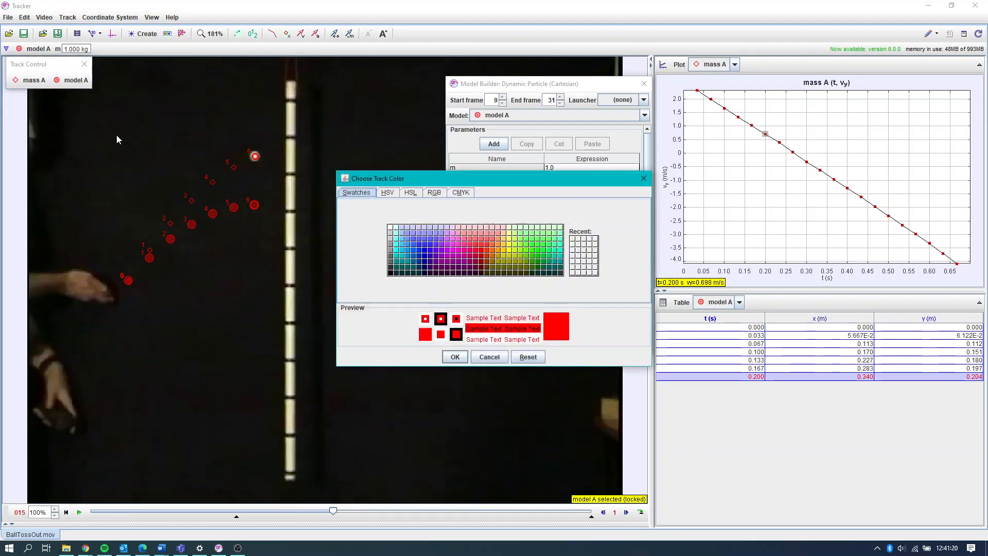
pyautogui.click(397, 239)
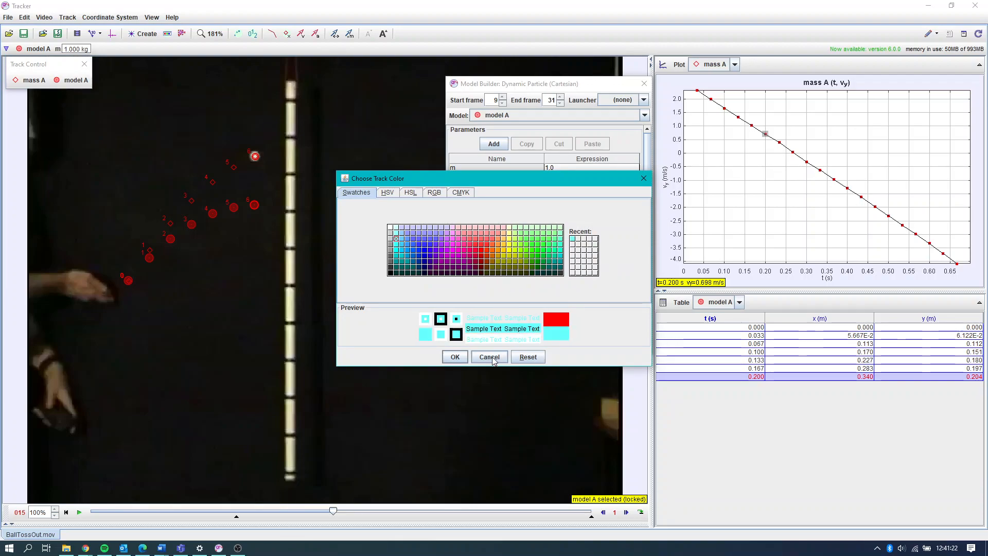
pyautogui.click(453, 357)
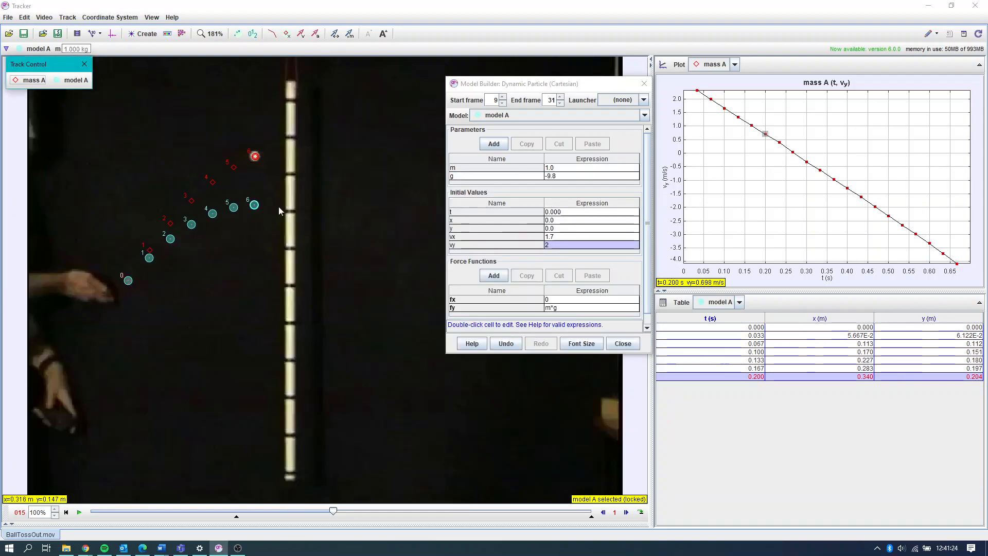
# - Advance the video to frame 24 to compare the paths of model A and mass A
pyautogui.click(626, 512)
pyautogui.click(626, 512)
pyautogui.click(626, 512)
pyautogui.click(626, 511)
pyautogui.click(625, 512)
pyautogui.click(626, 512)
pyautogui.click(625, 512)
pyautogui.click(626, 512)
pyautogui.click(626, 512)
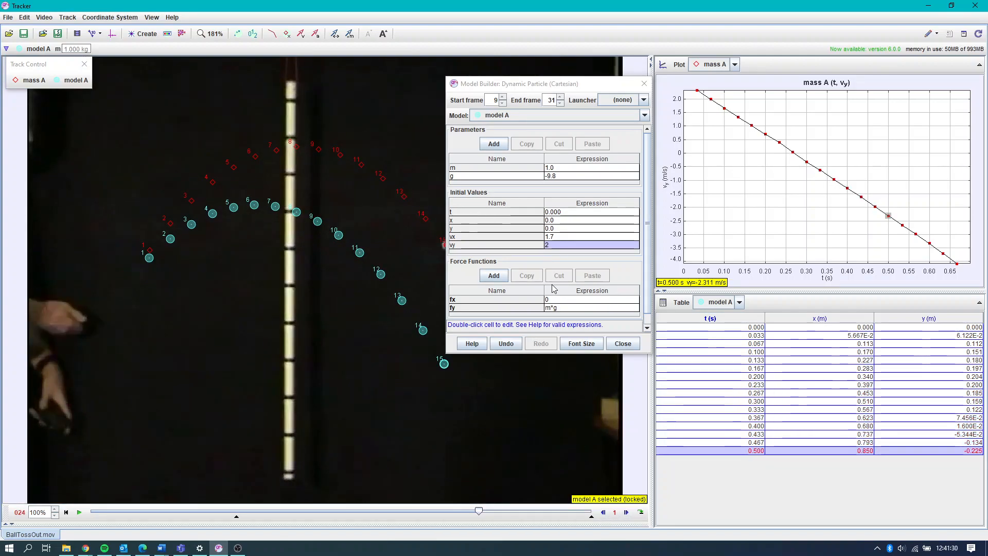
# - Set the model's initial vy to 2.5
pyautogui.doubleClick(558, 246)
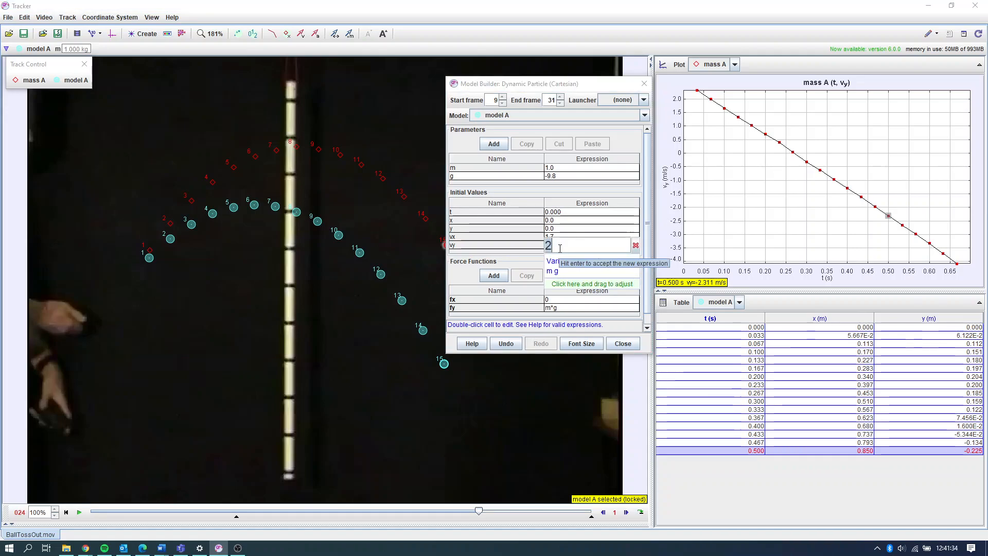
pyautogui.press('BackSpace')
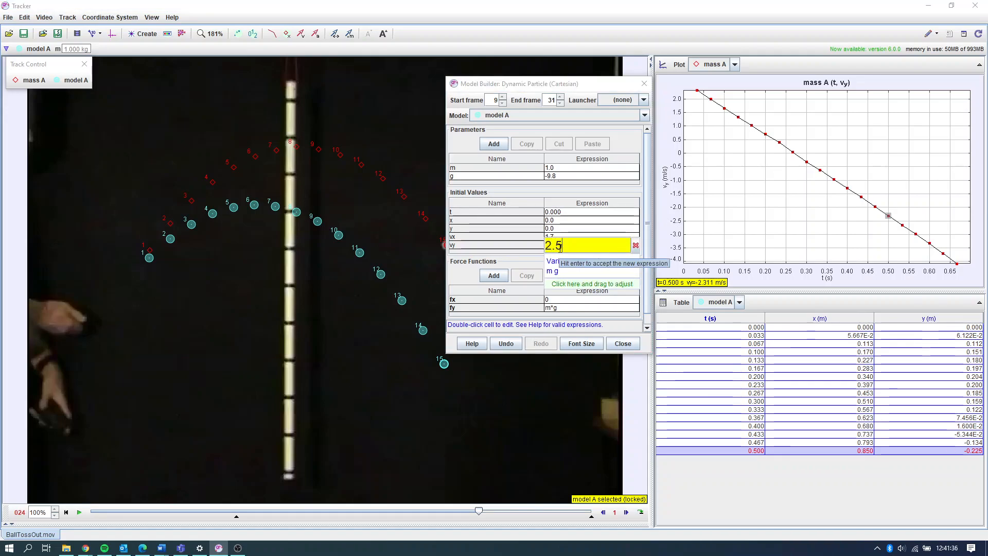
pyautogui.write('2.5')
pyautogui.press('Return')
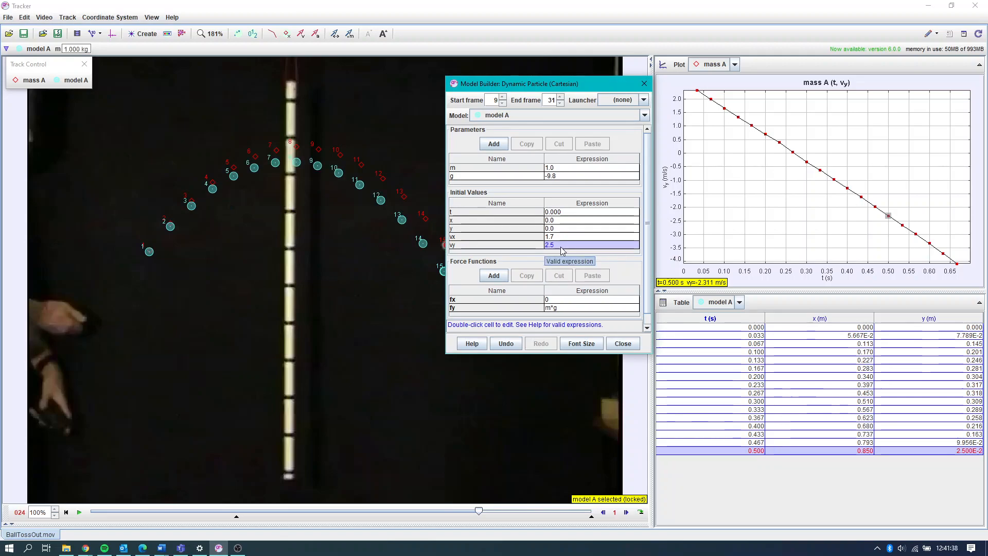
# - Set the model's initial vy to 2.7
pyautogui.doubleClick(563, 246)
pyautogui.press('BackSpace')
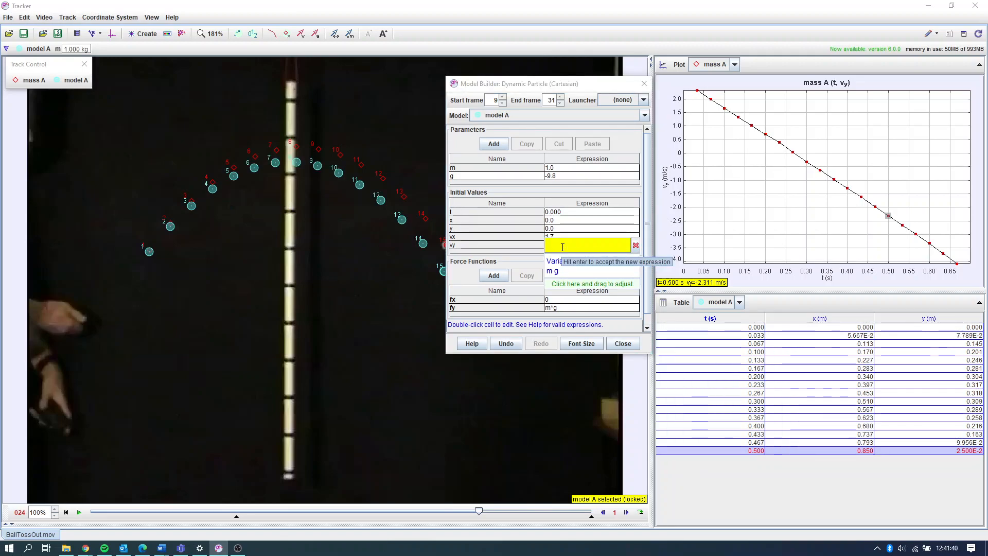
pyautogui.write('2.7')
pyautogui.press('Return')
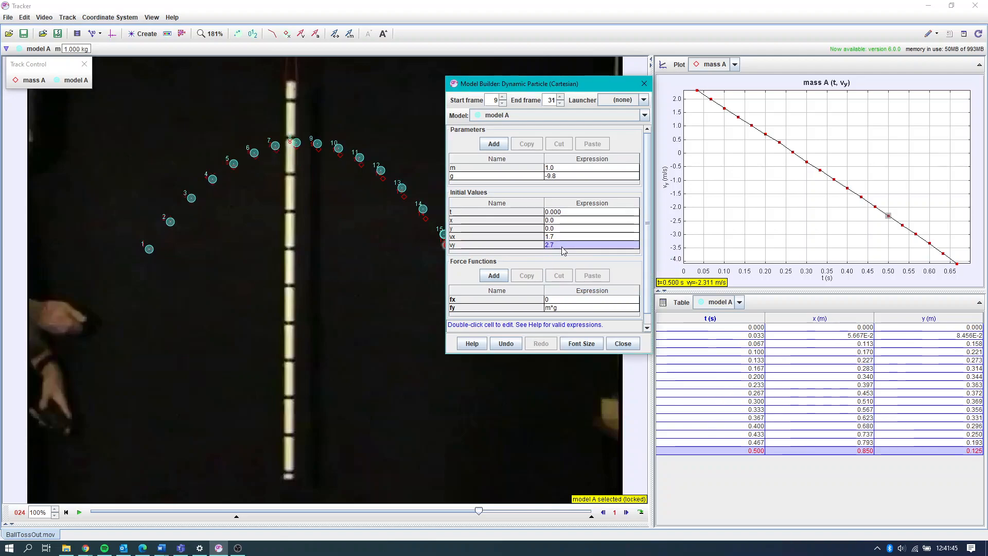
# - Move the Model Builder off the video and replay the clip from its start frame to compare both tracks
pyautogui.moveTo(591, 92); pyautogui.dragTo(794, 104)
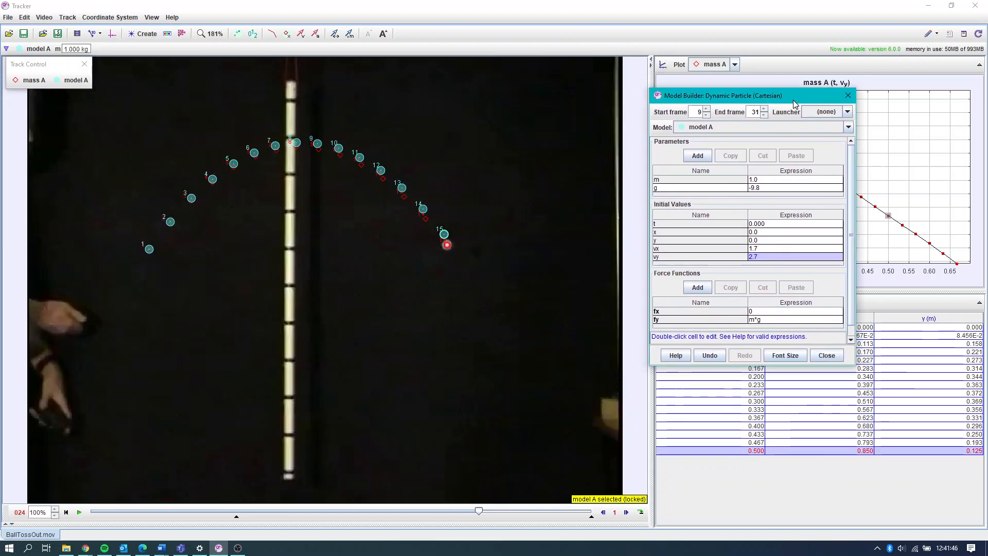
pyautogui.click(602, 513)
pyautogui.click(602, 512)
pyautogui.click(601, 513)
pyautogui.click(602, 513)
pyautogui.click(602, 512)
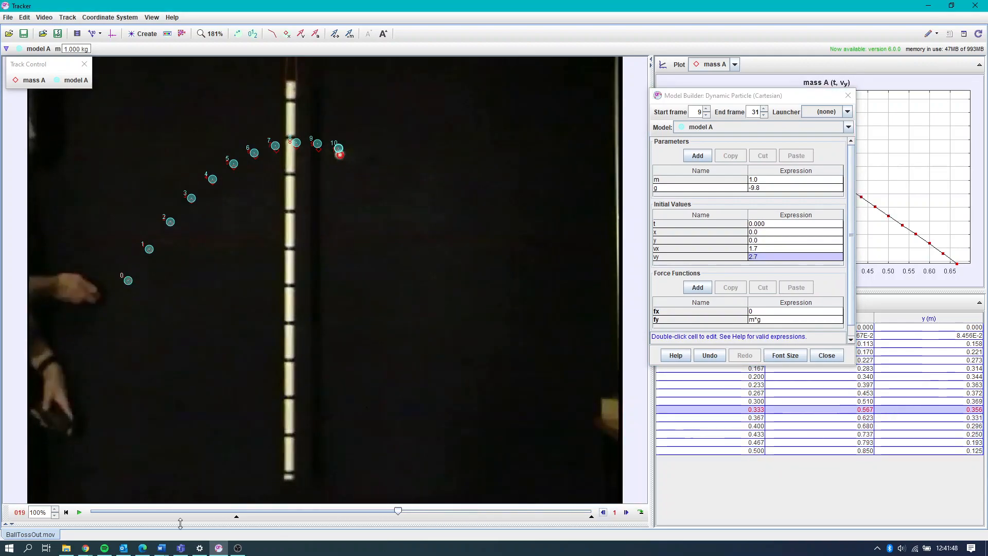
pyautogui.click(79, 517)
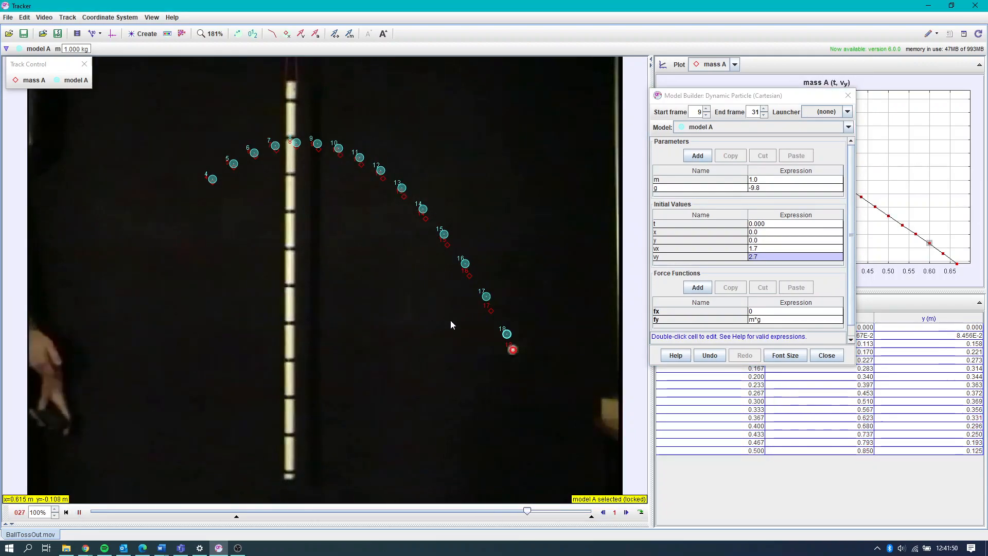
pyautogui.click(66, 514)
pyautogui.click(78, 514)
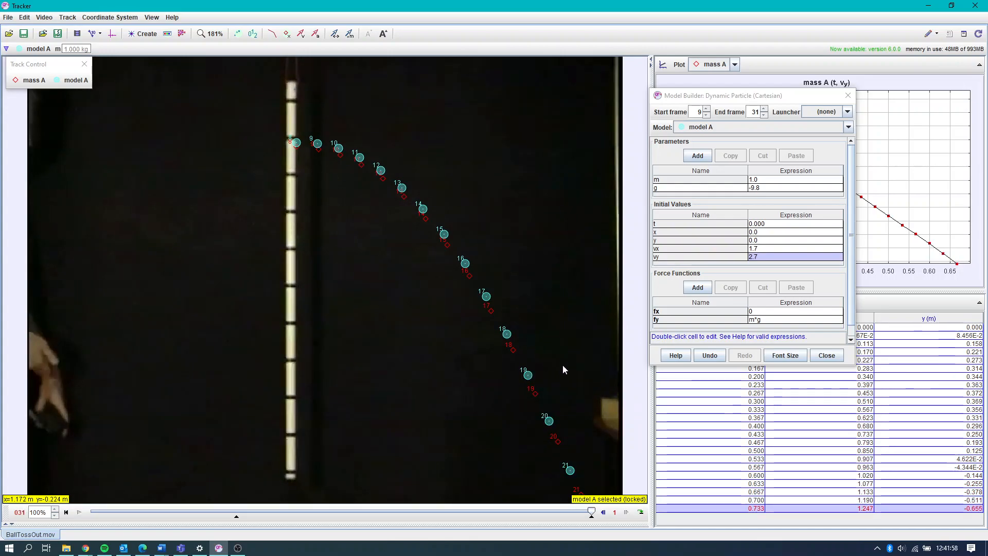
# - Uncover and widen the plot area, and add model A as a comparison to mass A's y-velocity plot
pyautogui.moveTo(762, 98); pyautogui.dragTo(339, 128)
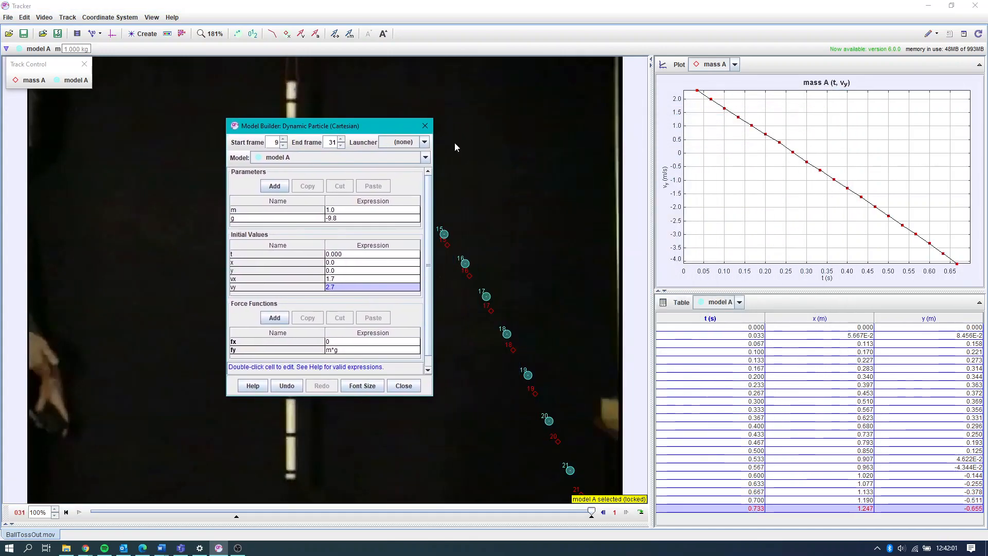
pyautogui.moveTo(651, 163); pyautogui.dragTo(571, 165)
pyautogui.rightClick(631, 164)
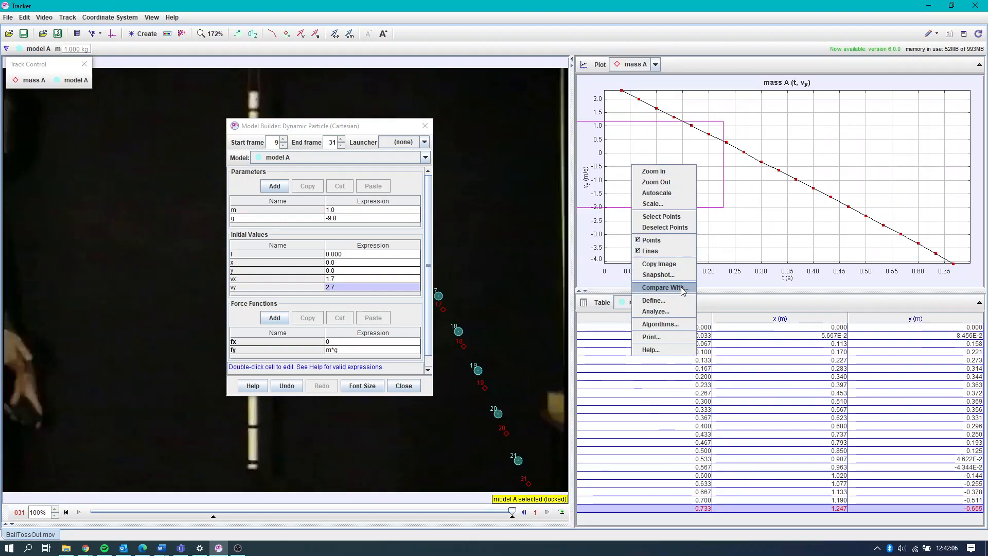
pyautogui.click(664, 287)
pyautogui.click(494, 277)
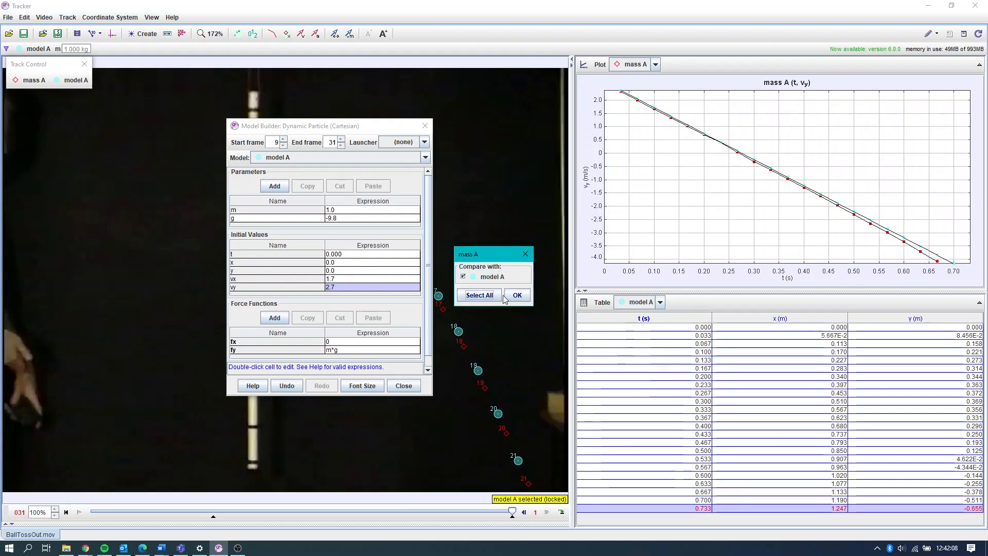
pyautogui.click(516, 295)
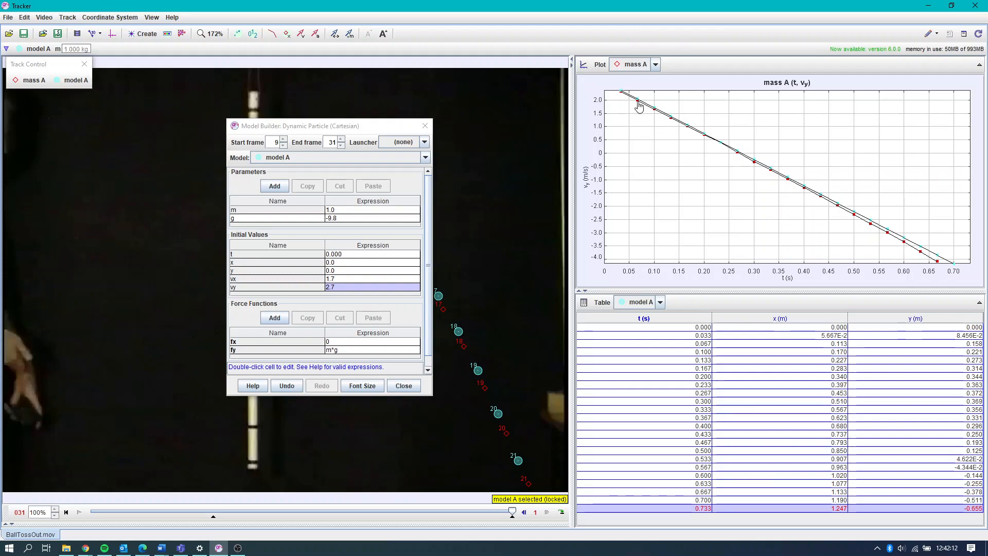
# - Compare mass A and model A in plots of the x-position and y-position components against time
pyautogui.click(585, 177)
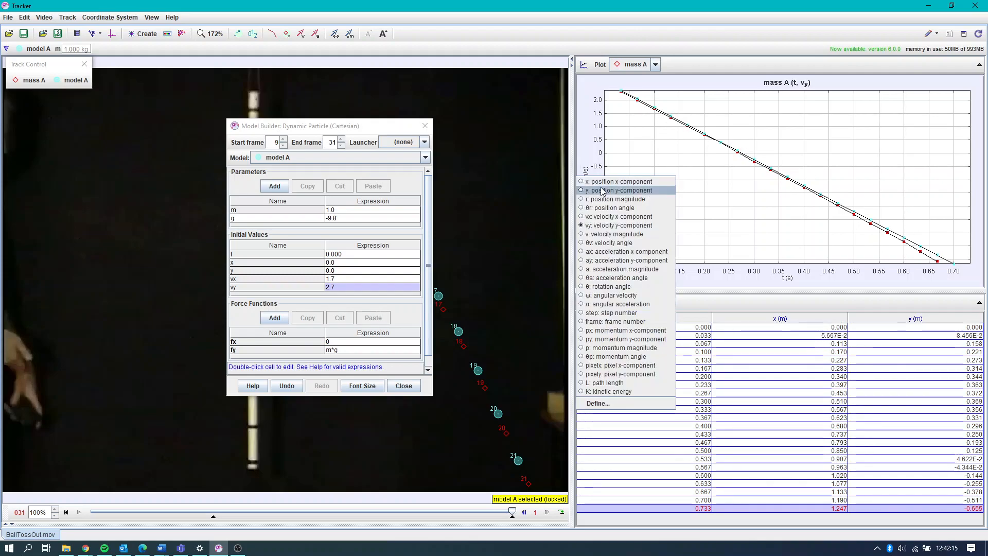
pyautogui.click(632, 184)
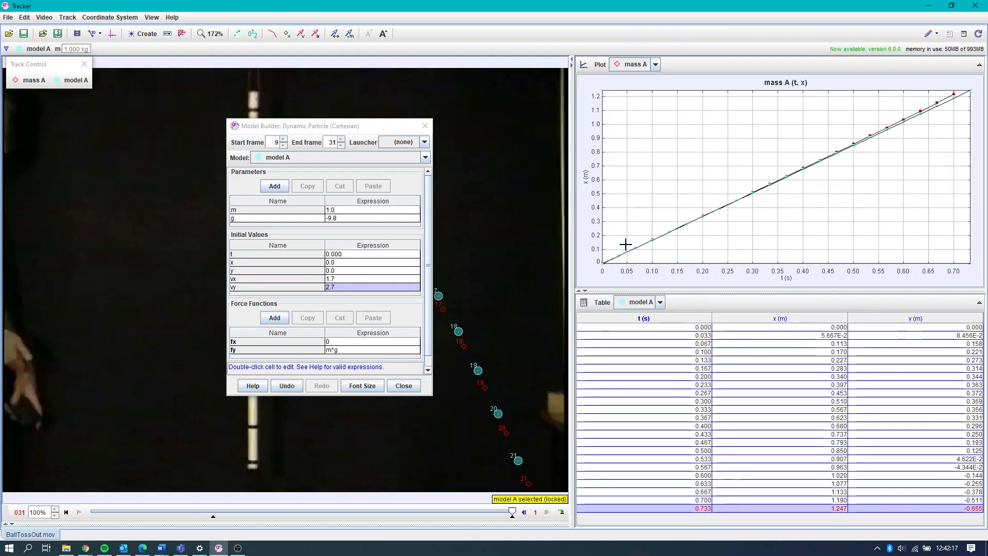
pyautogui.click(587, 183)
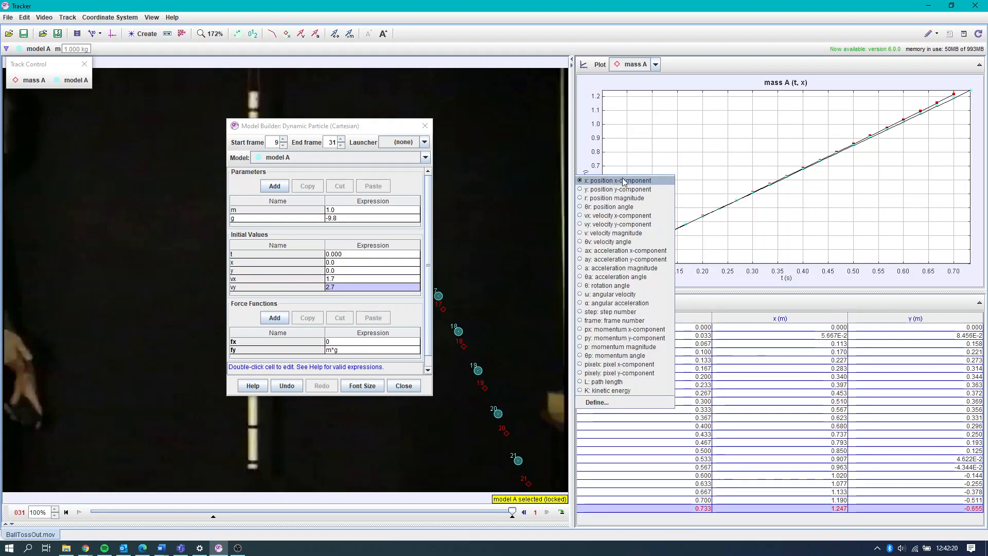
pyautogui.click(619, 190)
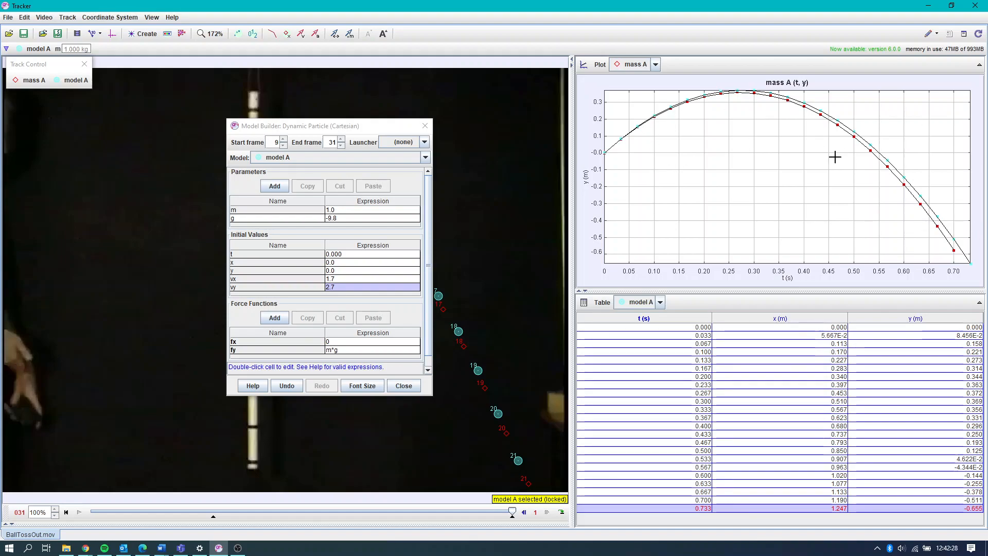
# - Plot the y-acceleration component against time and move the Model Builder off the video to uncover the tracks
pyautogui.click(587, 177)
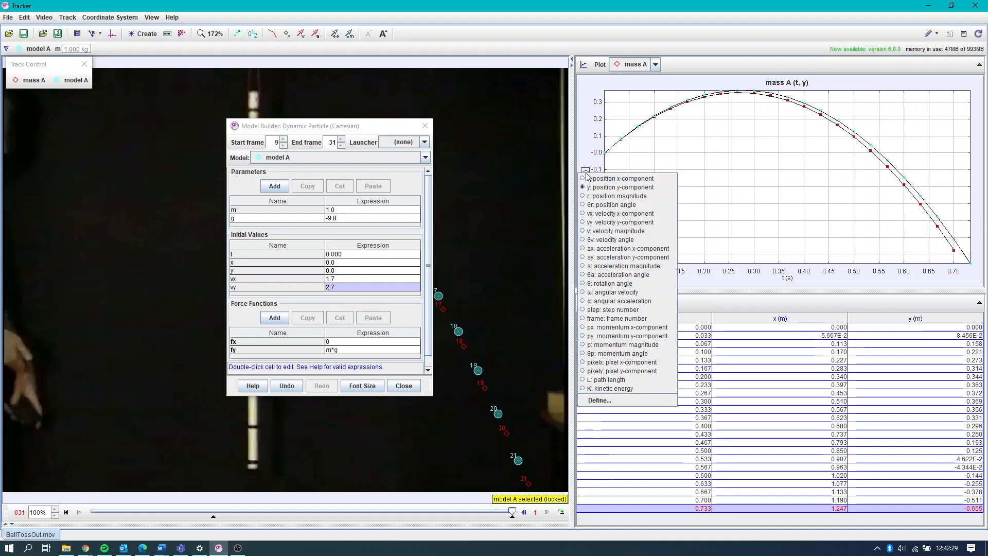
pyautogui.click(628, 257)
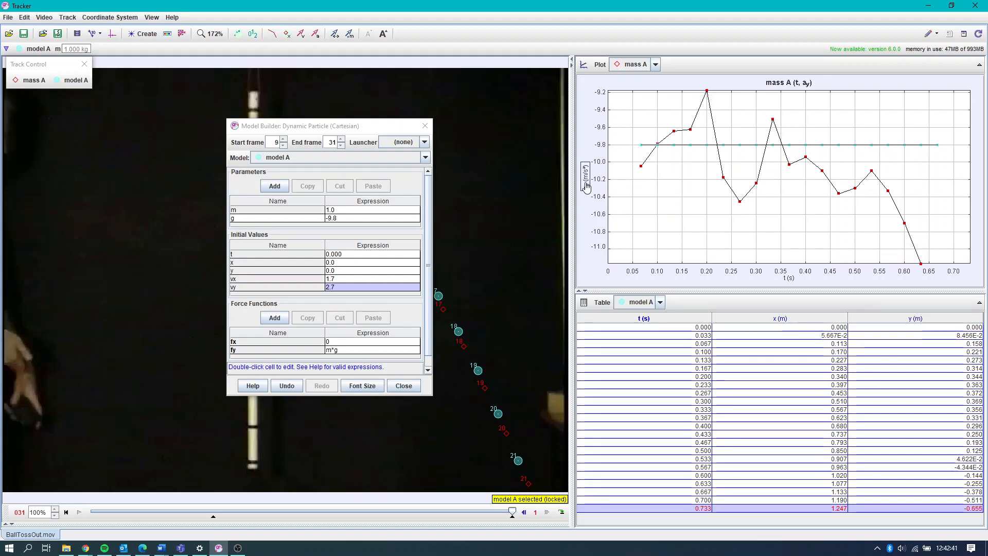
pyautogui.moveTo(366, 125); pyautogui.dragTo(757, 89)
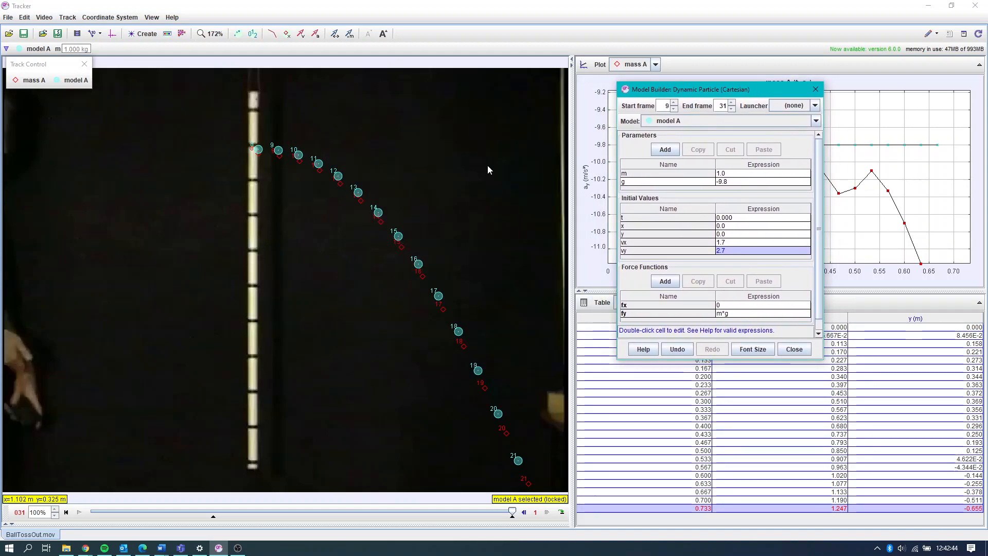